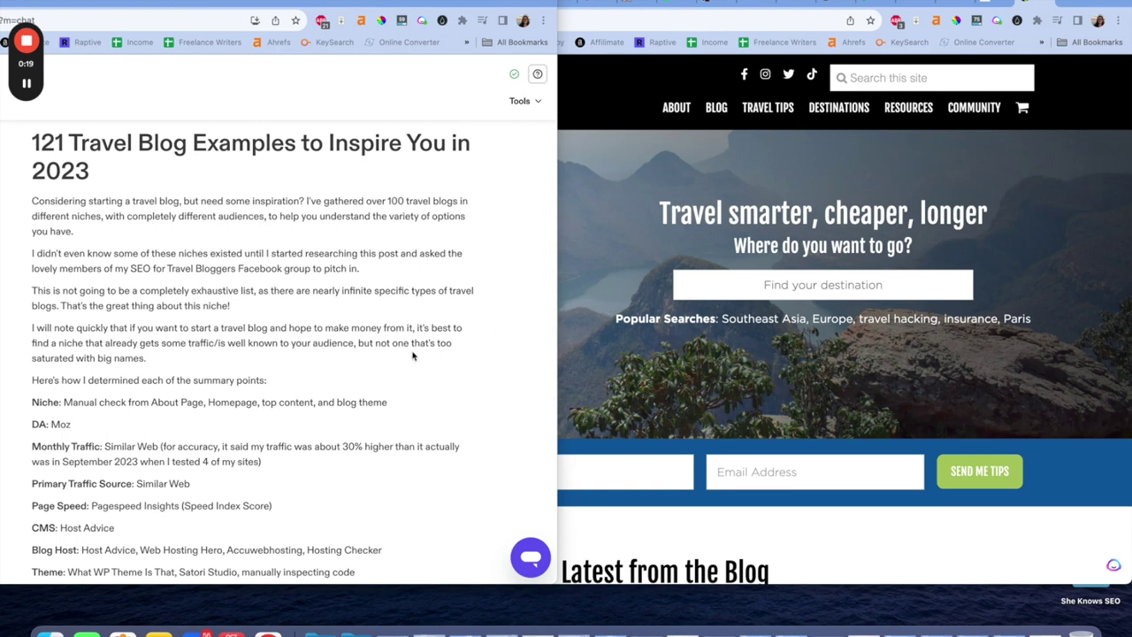
Step: Highlight the summary metrics from Niche to Founded, with sources like Moz for DA and Similar Web for traffic
scroll(412, 356, down, 5)
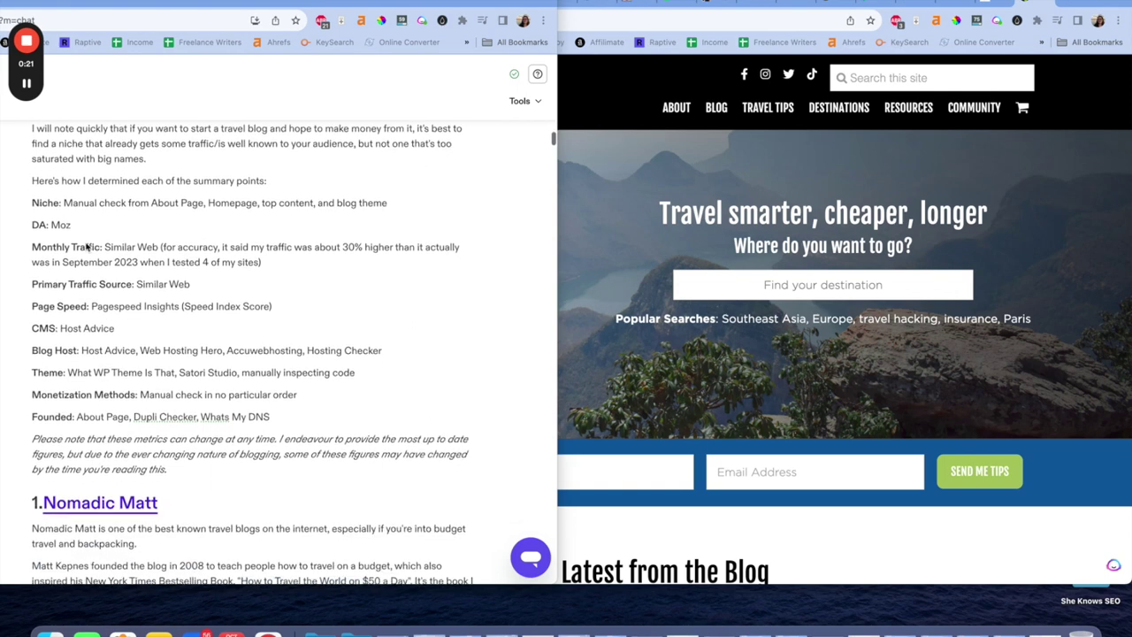
drag(32, 203, 468, 411)
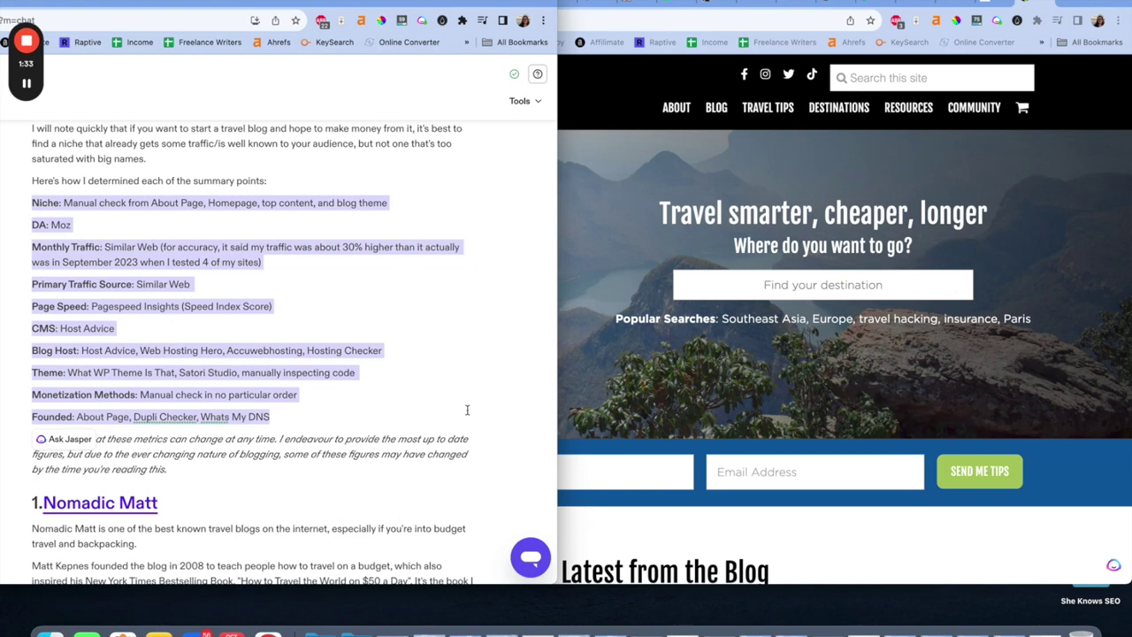
Step: Select the Niche line on manually checking About Page, Homepage, top content and theme, then show nomadicmatt.com
click(415, 328)
scroll(414, 322, down, 2)
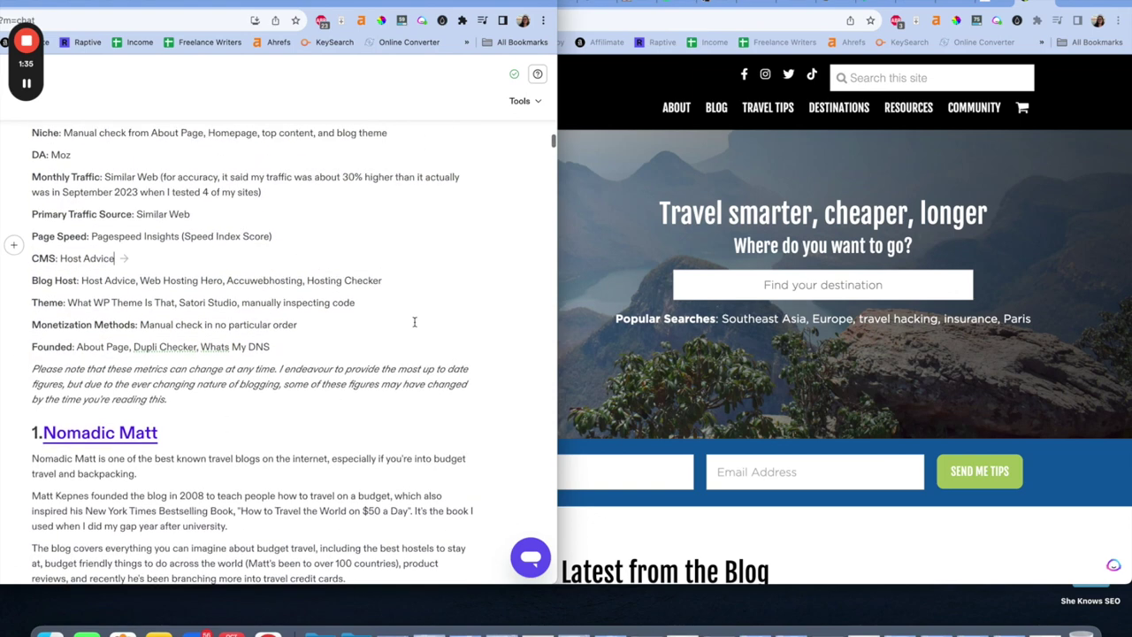
triple_click(249, 131)
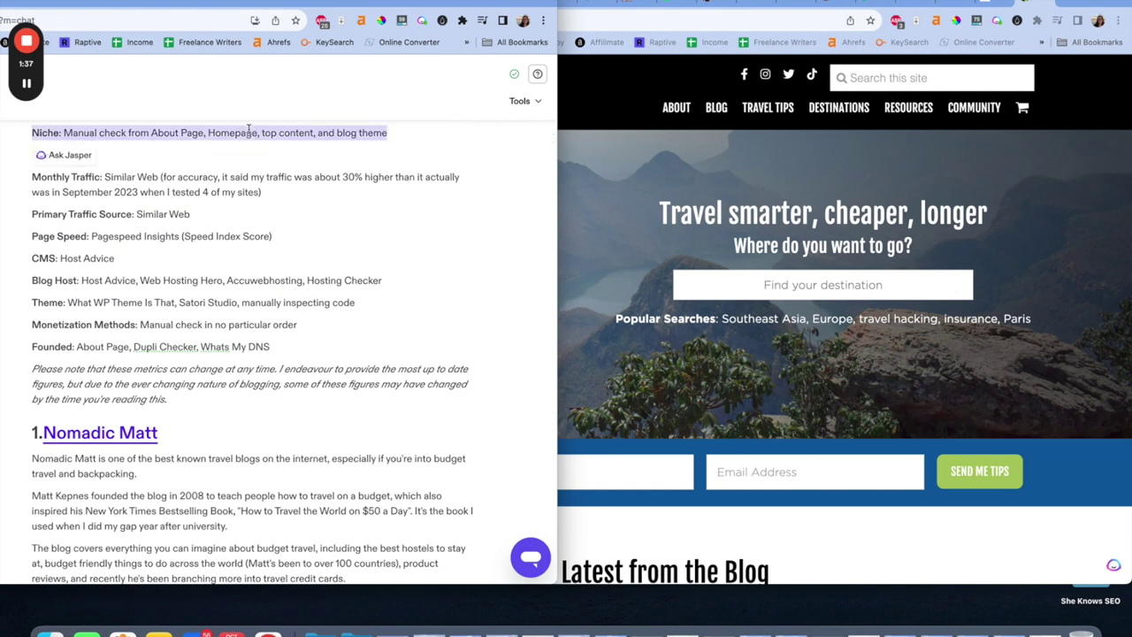
triple_click(248, 131)
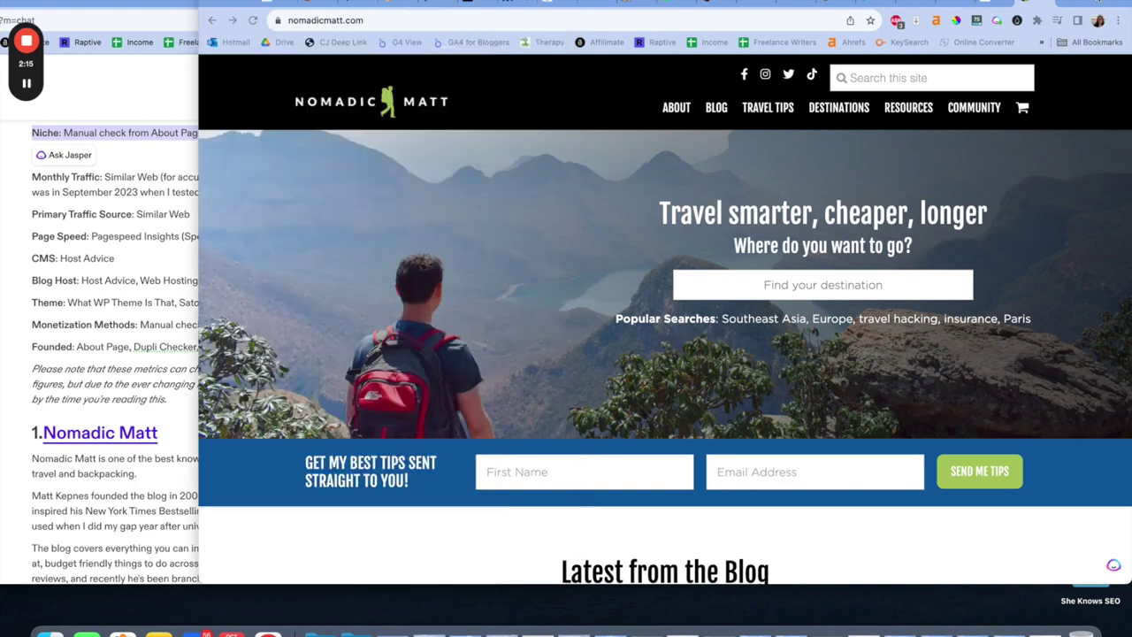
click(603, 283)
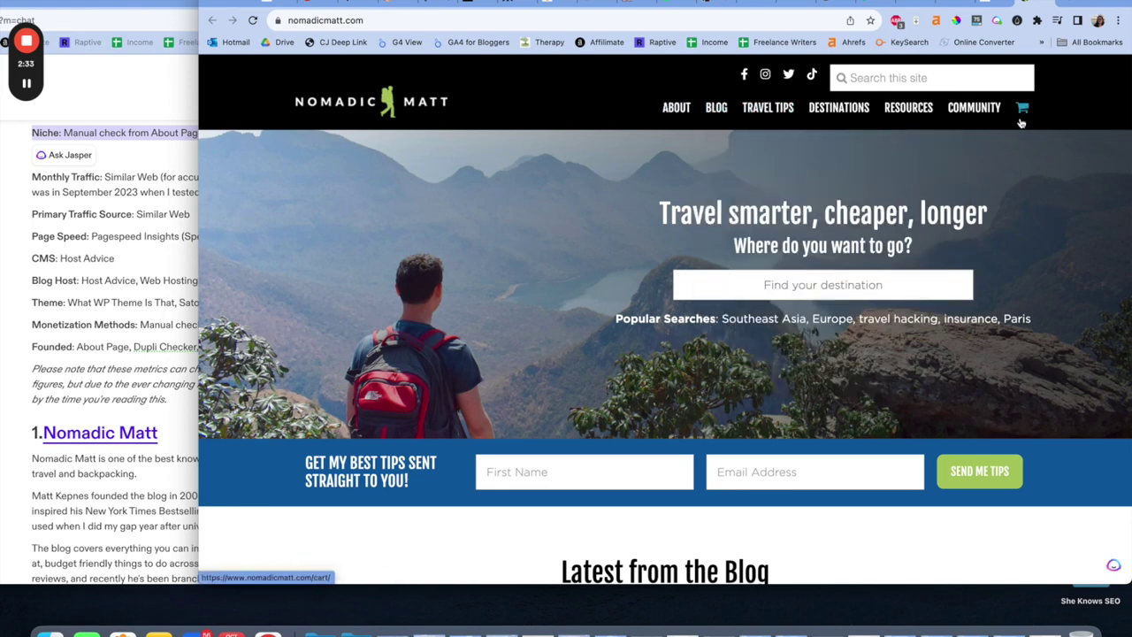
Step: Browse the Nomadic Matt homepage's navigation menus and posts, then switch to the Expert Vagabond homepage
mouse_move(750, 107)
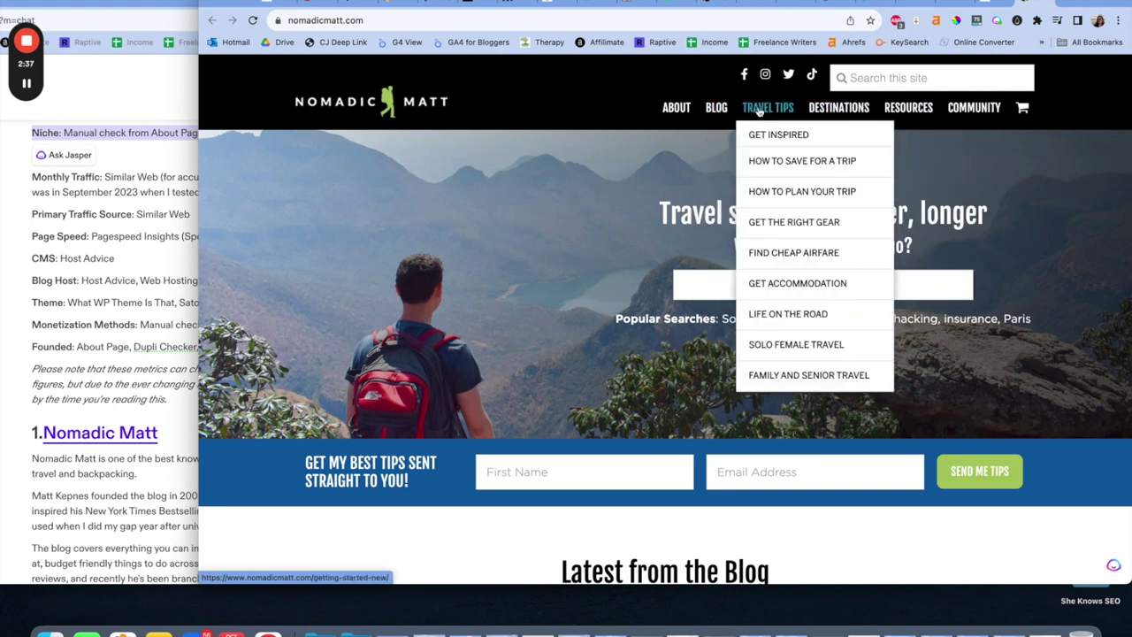
mouse_move(919, 123)
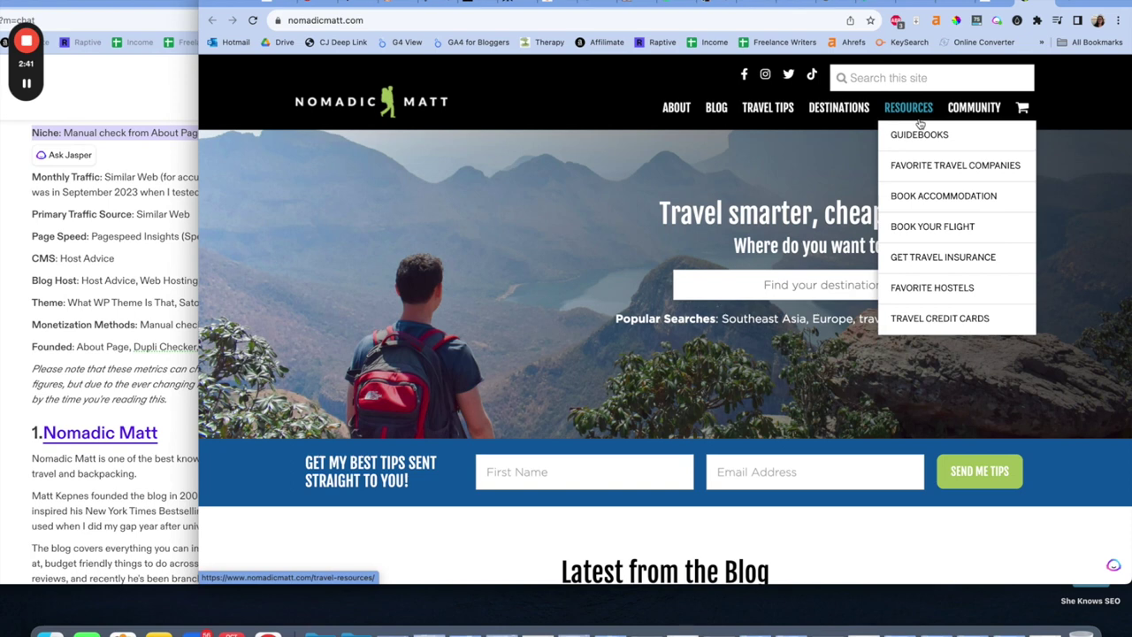
scroll(841, 153, down, 1)
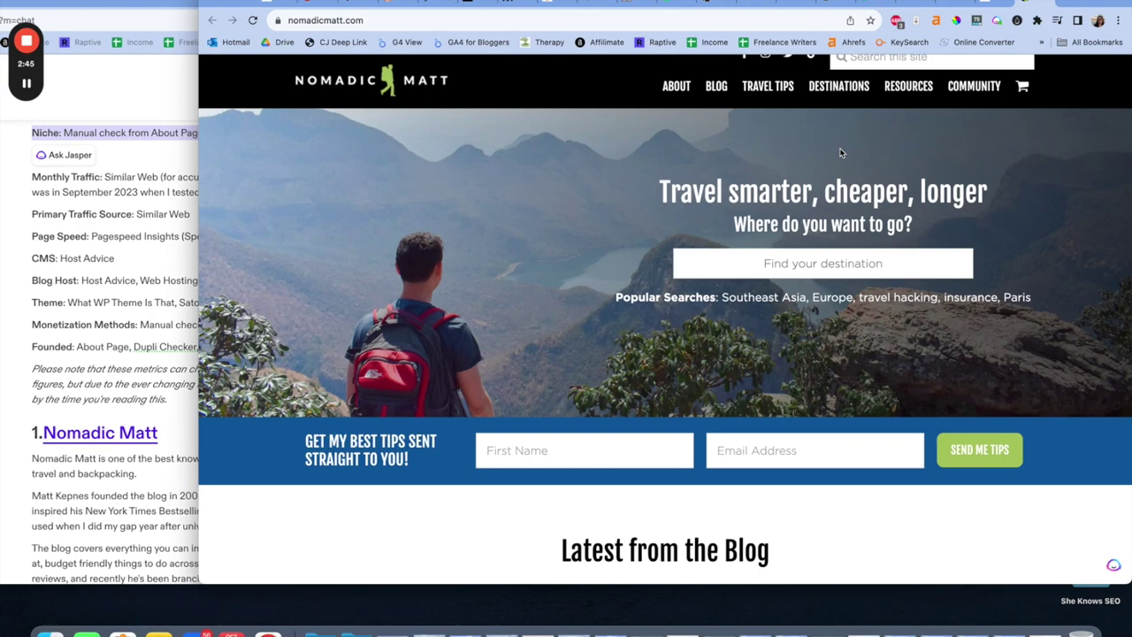
scroll(840, 159, down, 5)
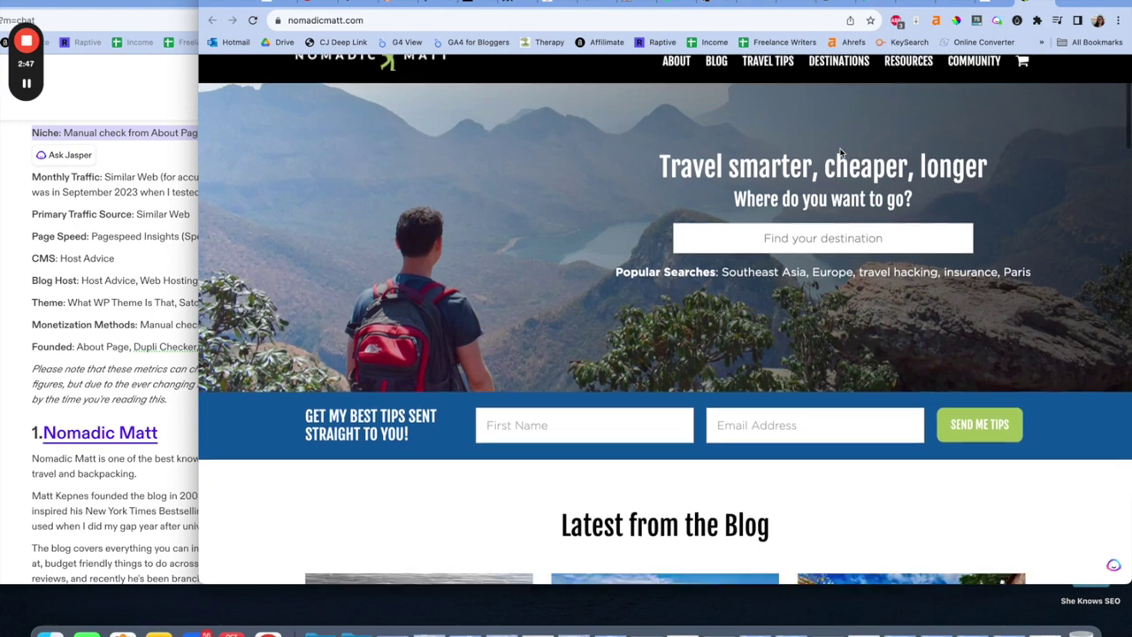
scroll(832, 183, down, 2)
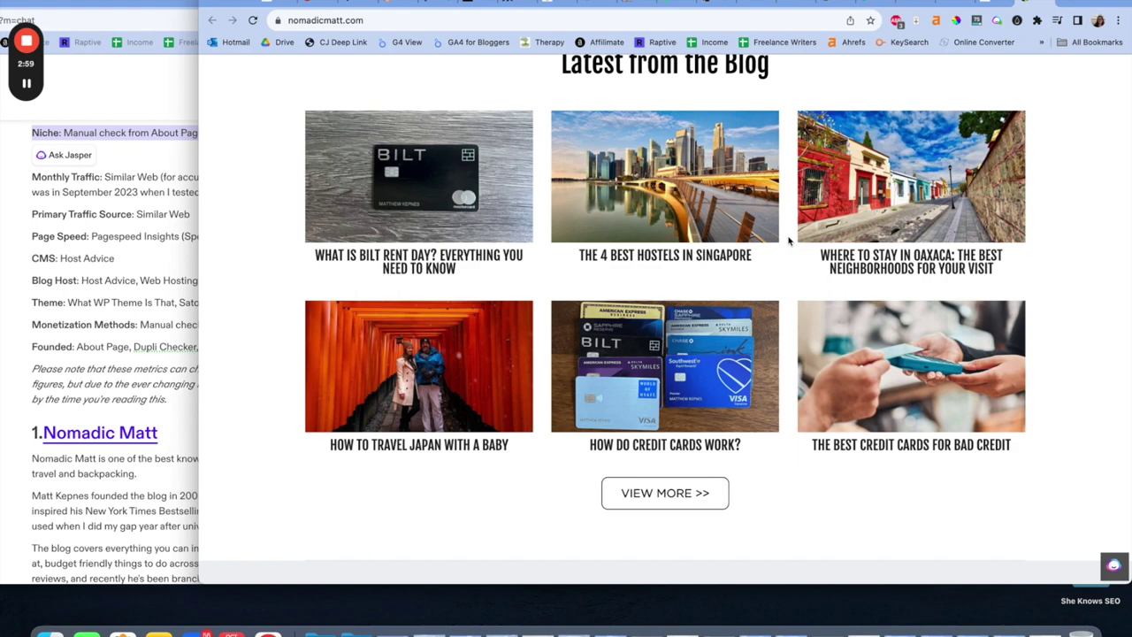
scroll(790, 239, up, 6)
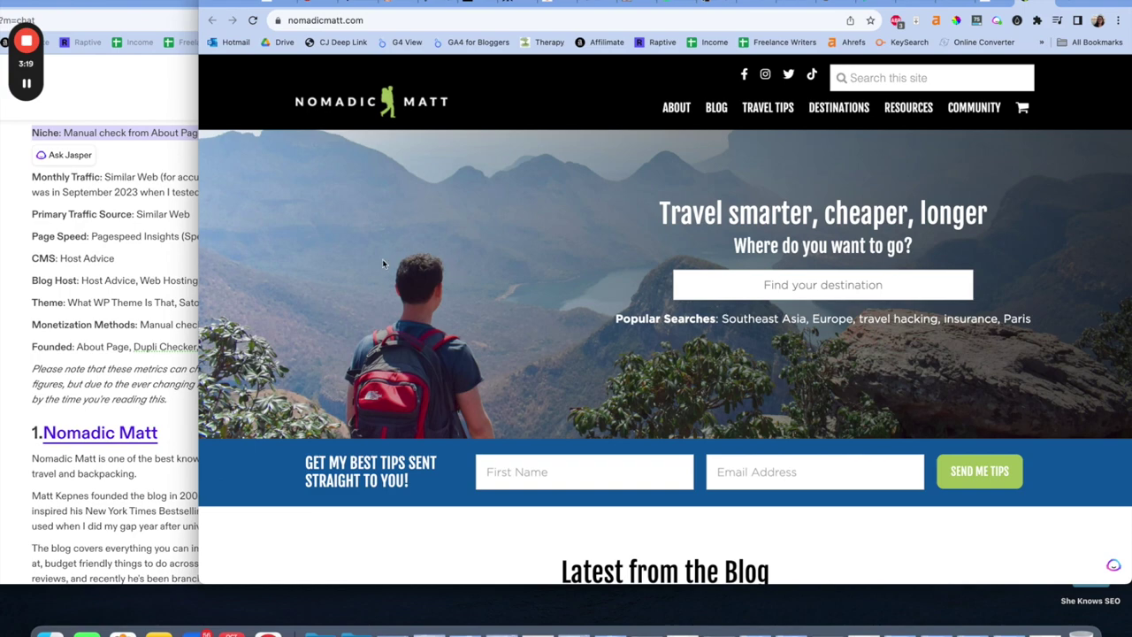
click(707, 4)
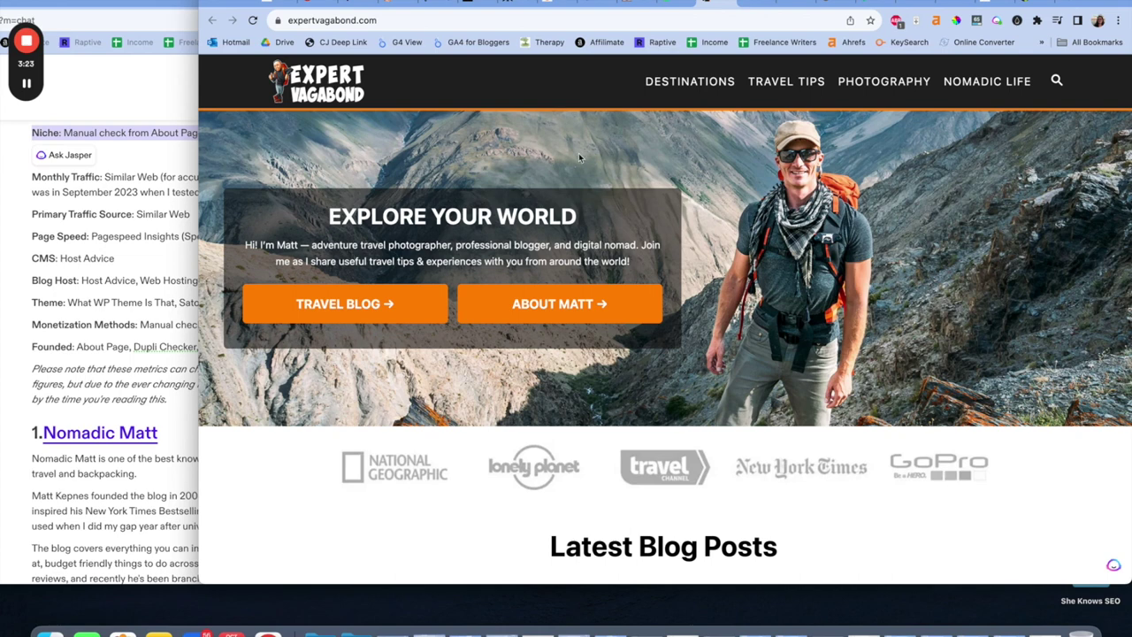
Step: Highlight Expert Vagabond's niche description in the hero subtitle, then browse the menus and scroll the homepage
drag(313, 248, 635, 245)
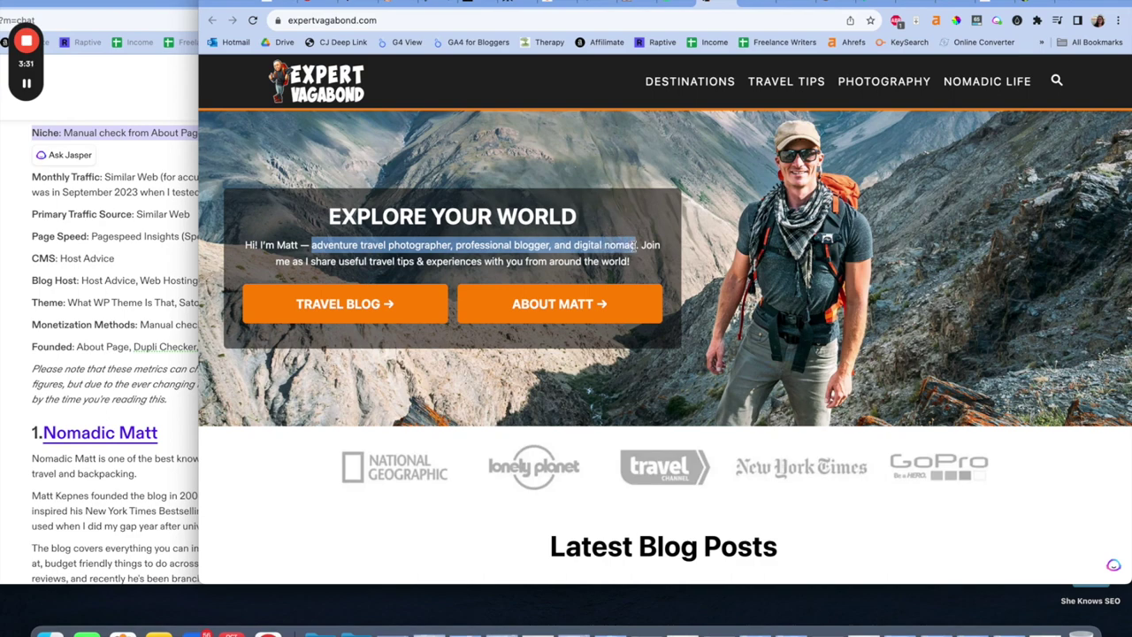
click(635, 245)
mouse_move(906, 78)
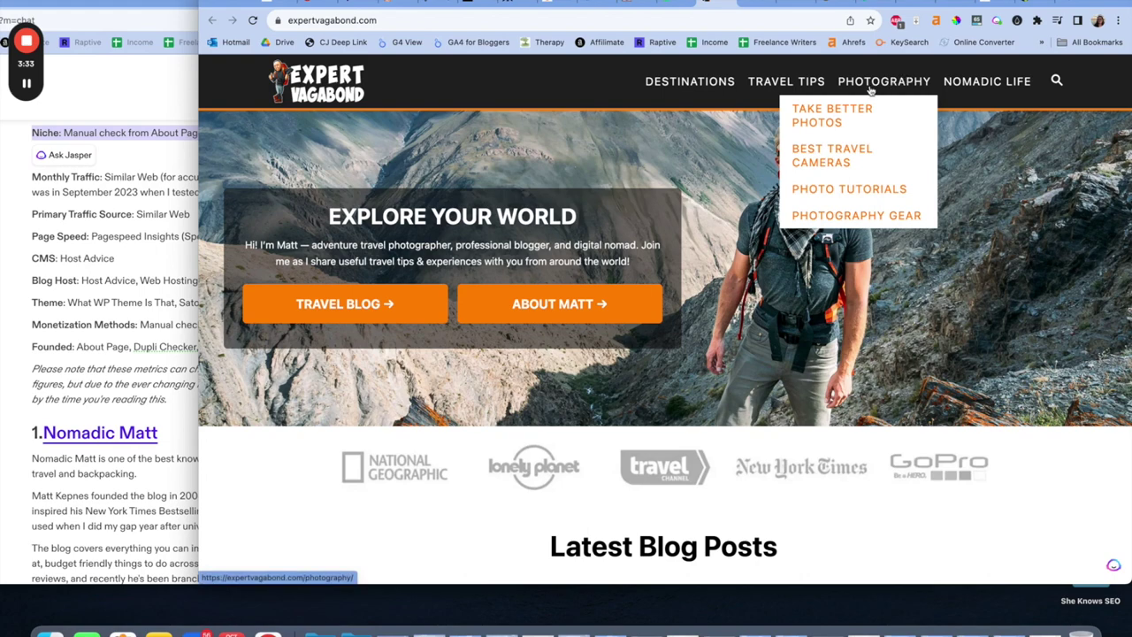
mouse_move(1002, 84)
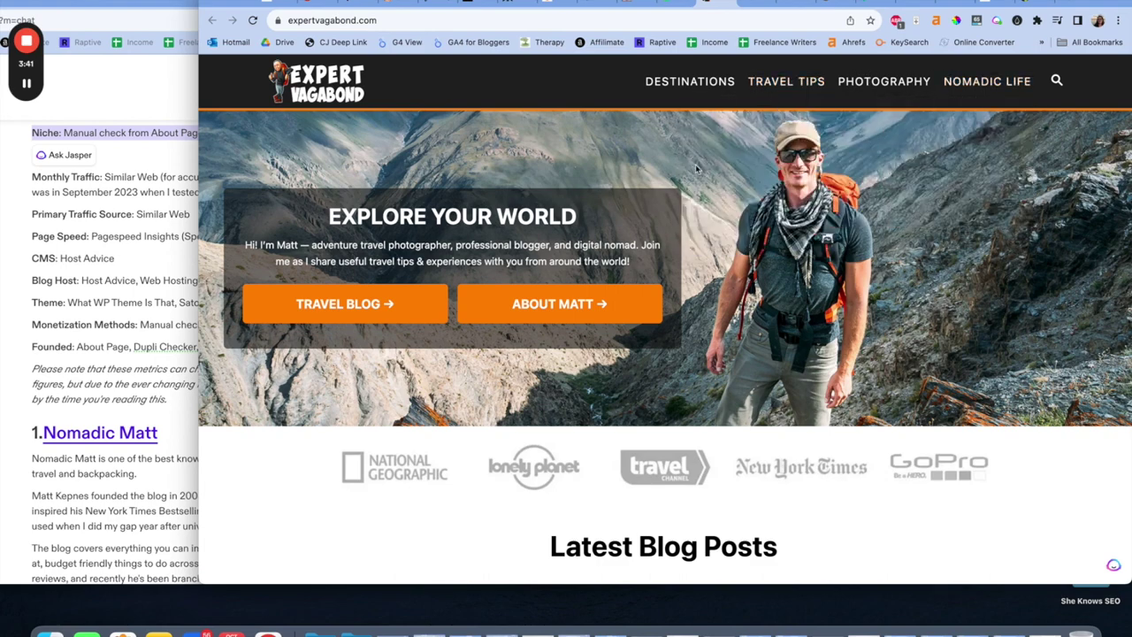
scroll(315, 212, down, 1)
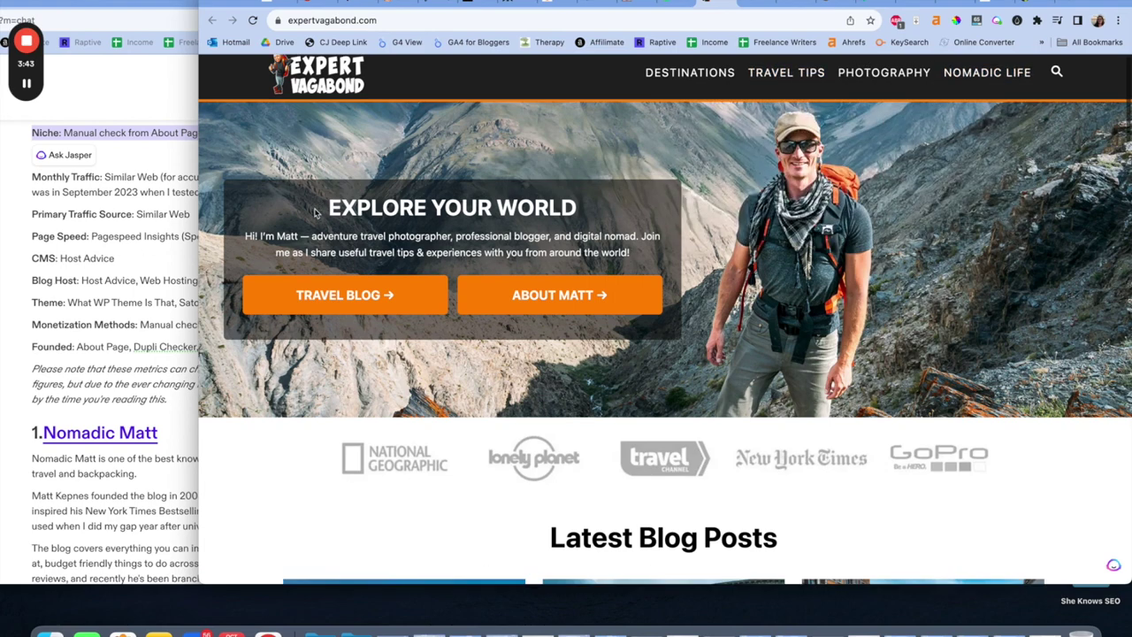
scroll(316, 212, down, 8)
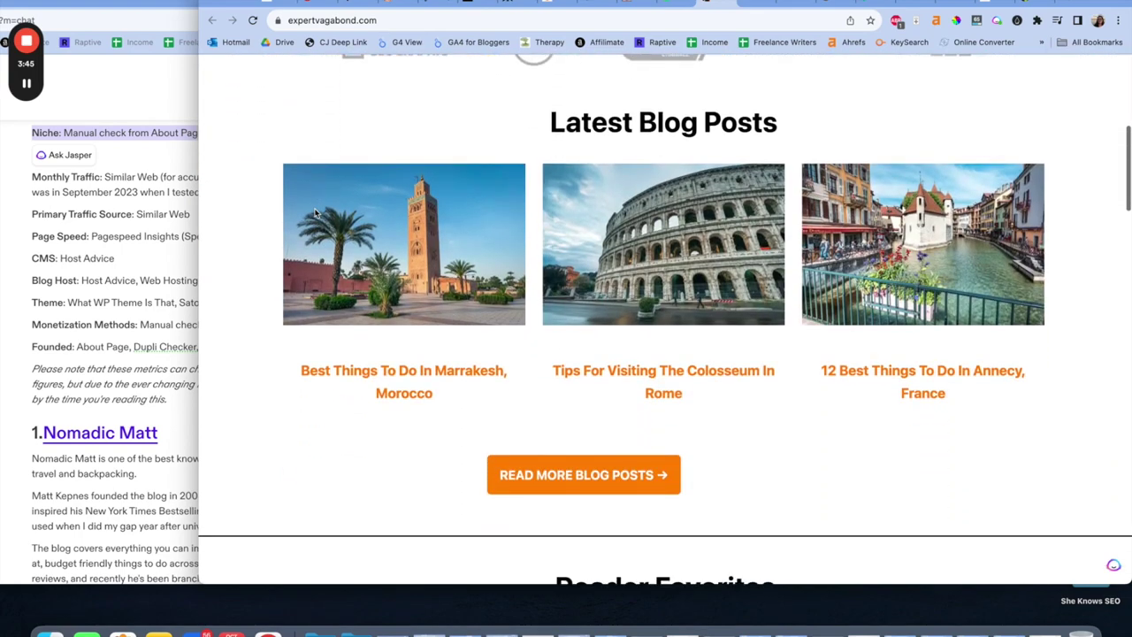
scroll(381, 142, down, 4)
scroll(382, 172, down, 4)
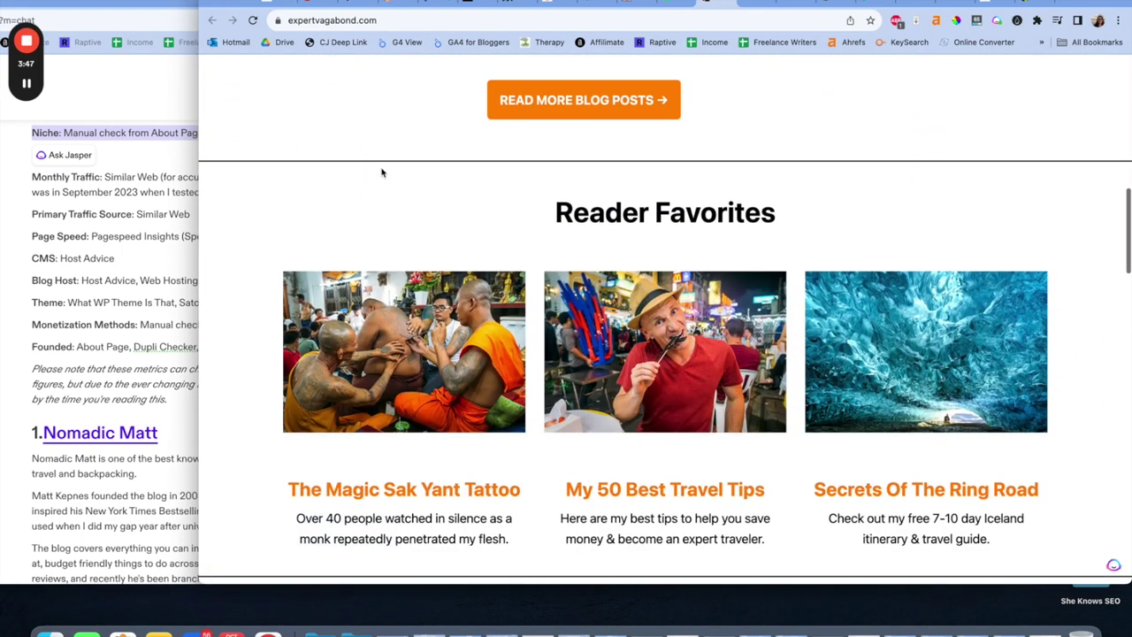
scroll(382, 172, down, 2)
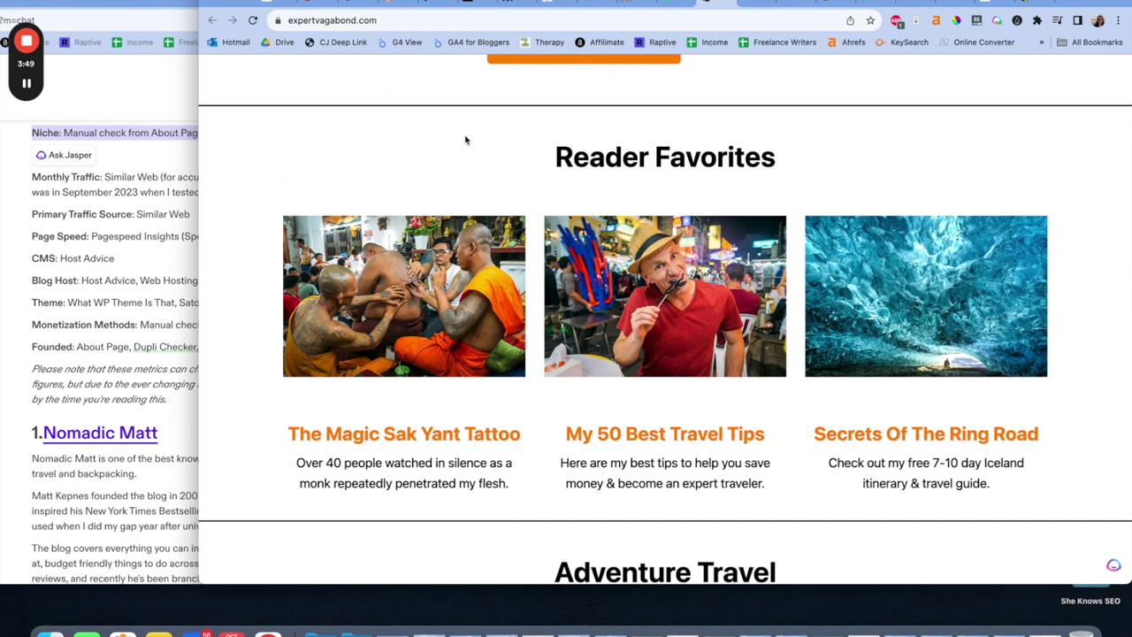
scroll(467, 140, down, 5)
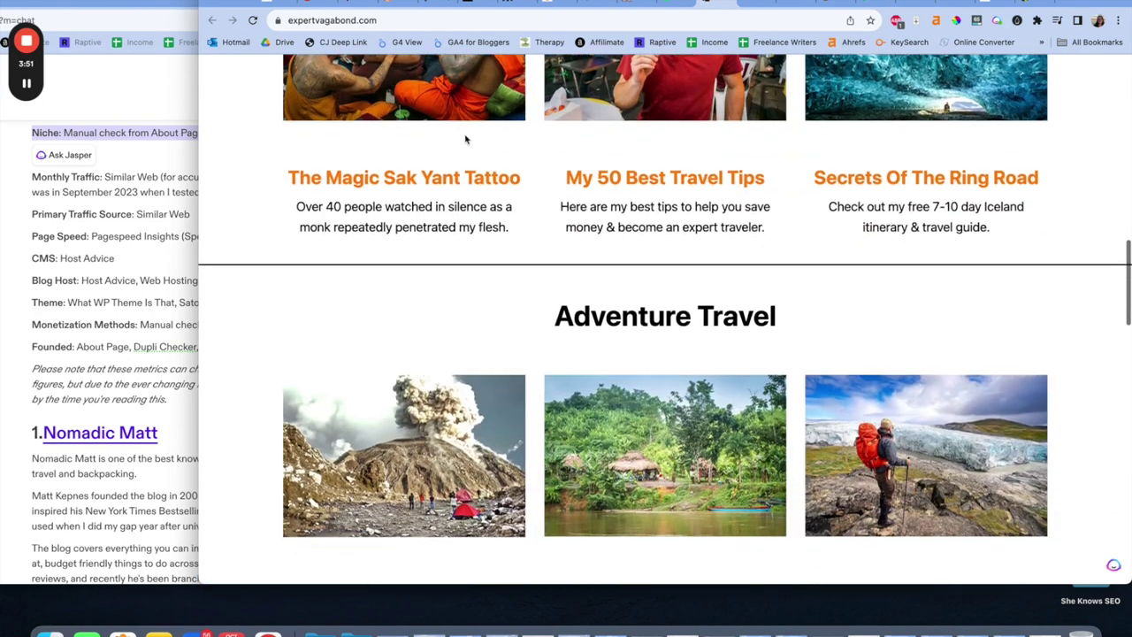
scroll(466, 139, down, 2)
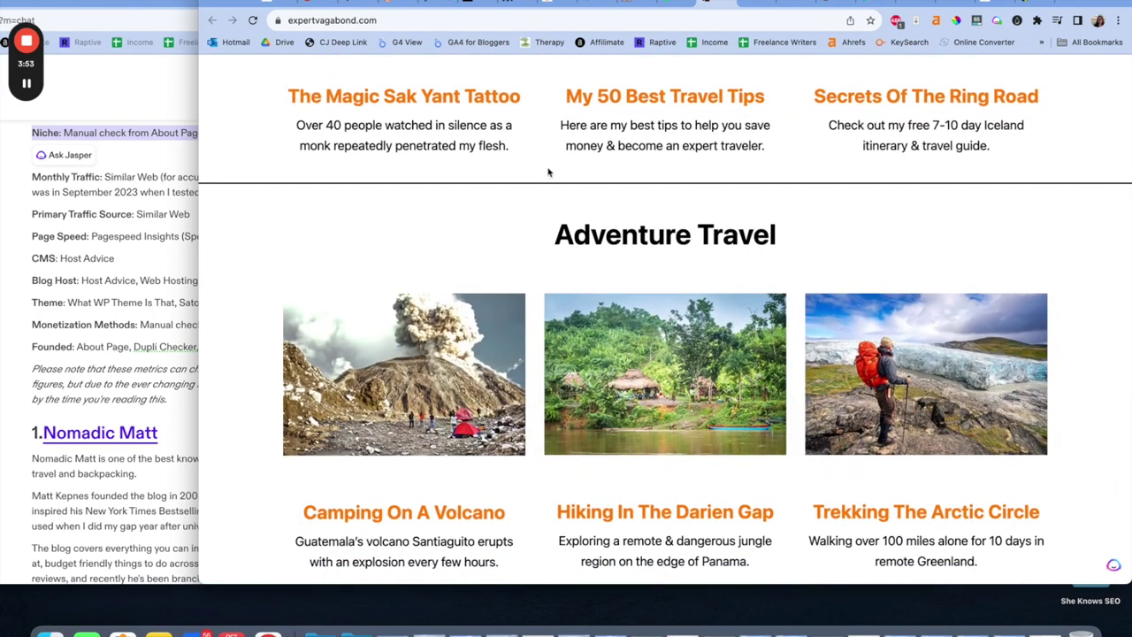
scroll(548, 173, down, 5)
scroll(548, 173, up, 3)
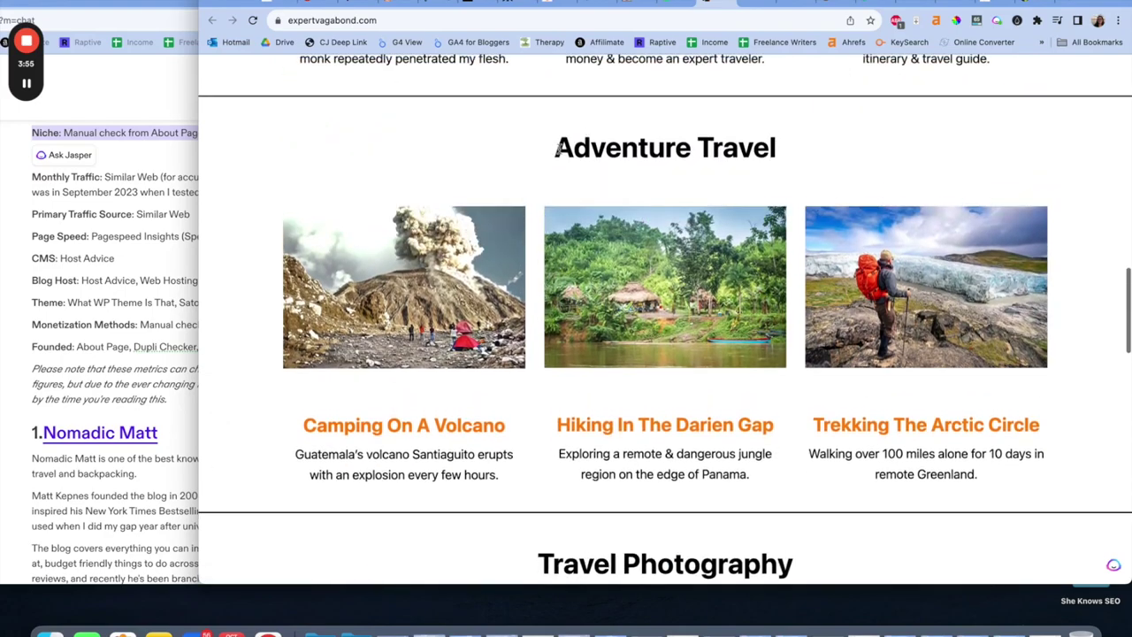
Step: Highlight the Adventure Travel heading, scroll further, then switch to the Disney Tourist Blog homepage
drag(557, 148, 832, 147)
click(770, 160)
scroll(722, 224, down, 10)
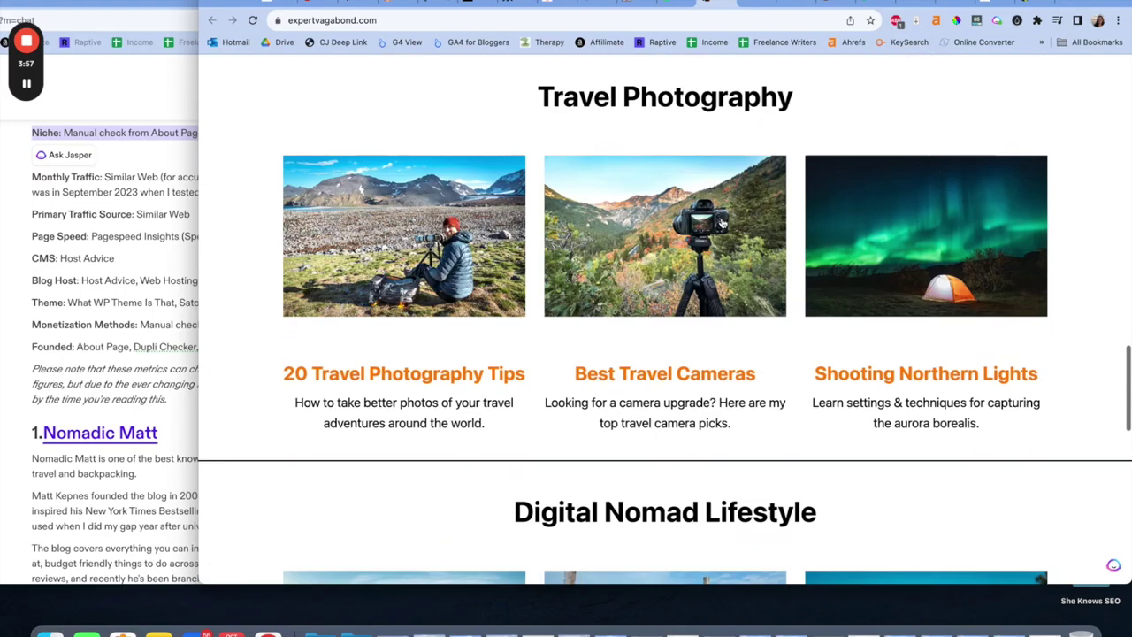
scroll(690, 217, down, 7)
scroll(659, 215, down, 4)
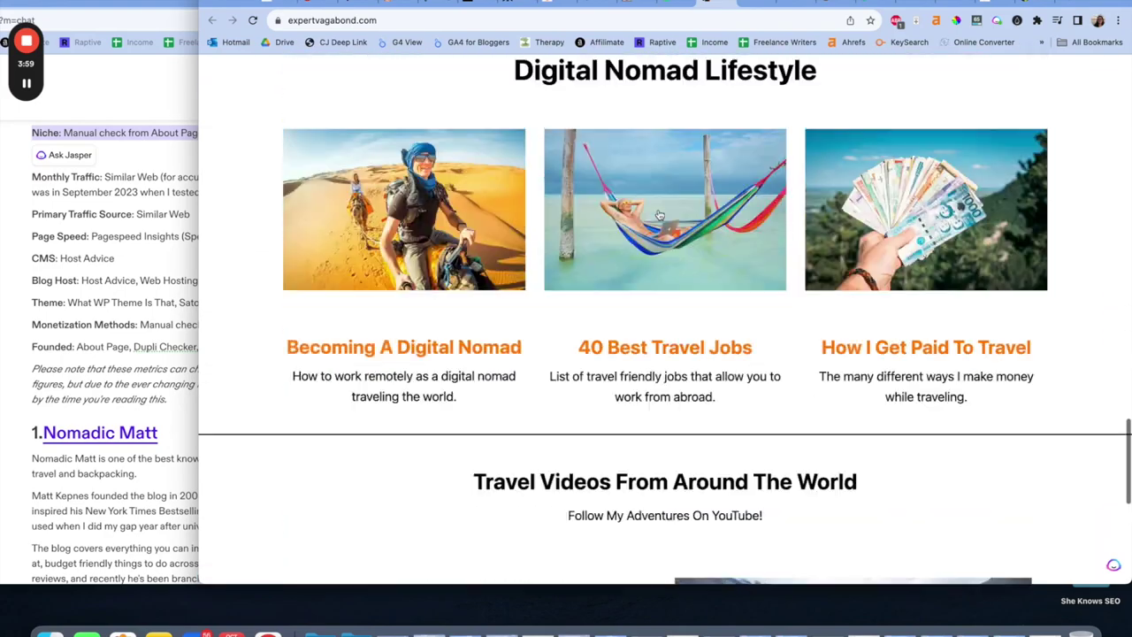
scroll(659, 215, up, 15)
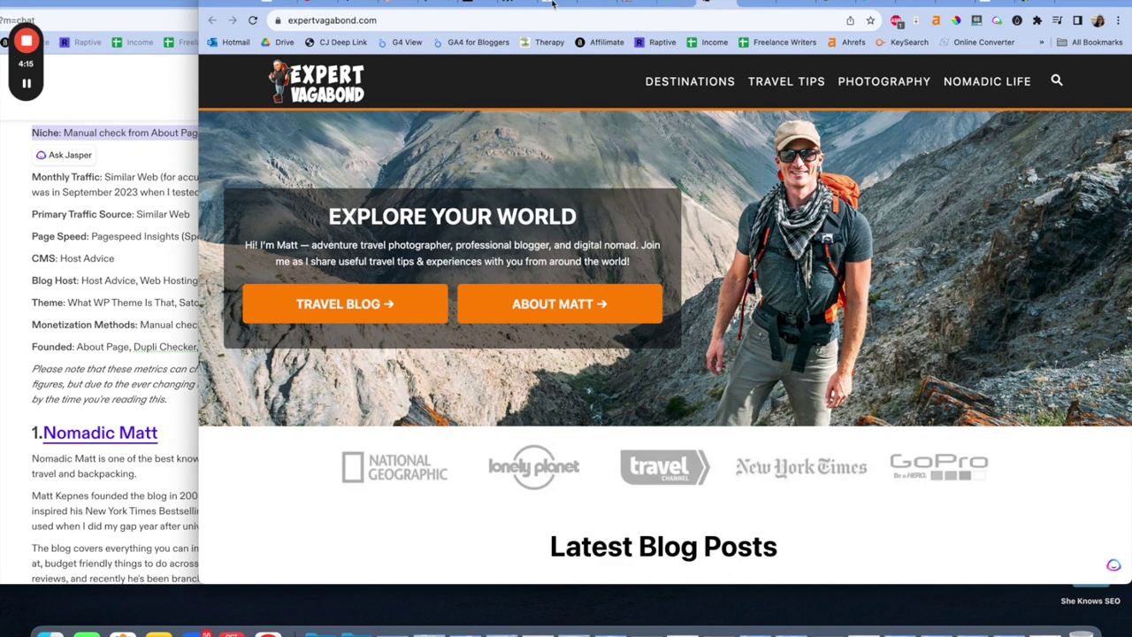
click(549, 3)
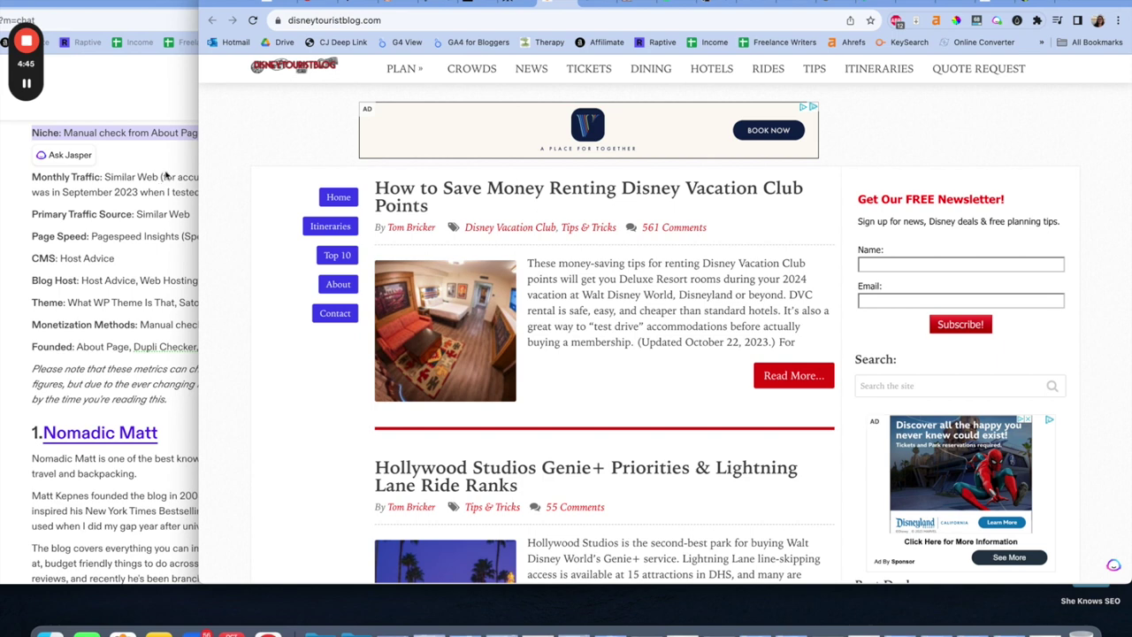
Step: Bring the Jasper draft forward and step through the Monthly Traffic, Primary Traffic Source and Page Speed notes
click(156, 8)
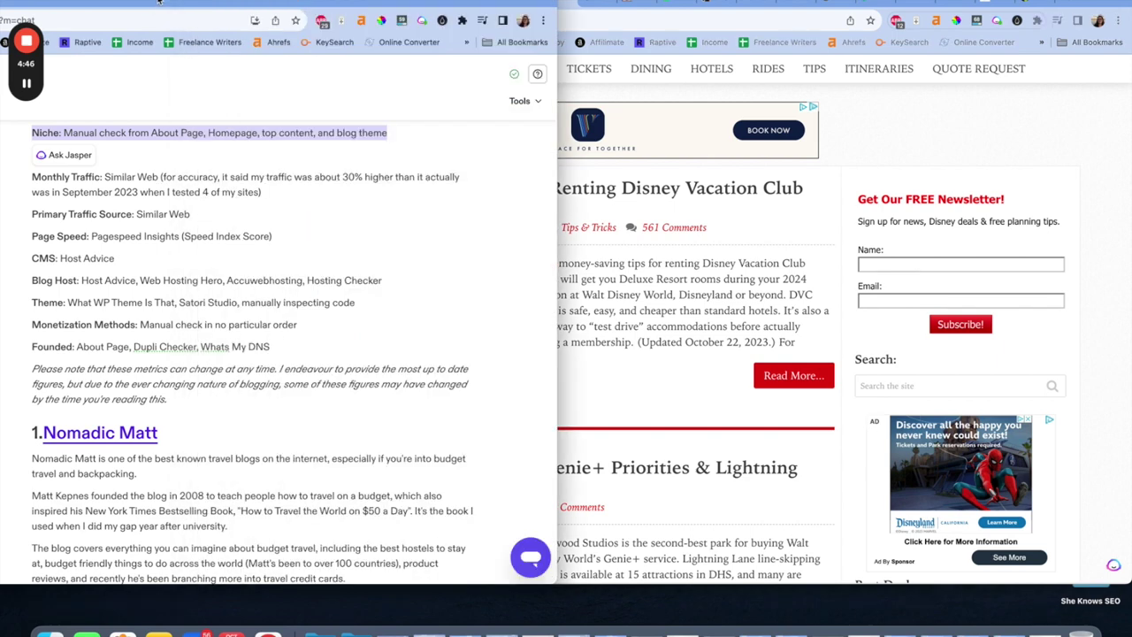
click(211, 190)
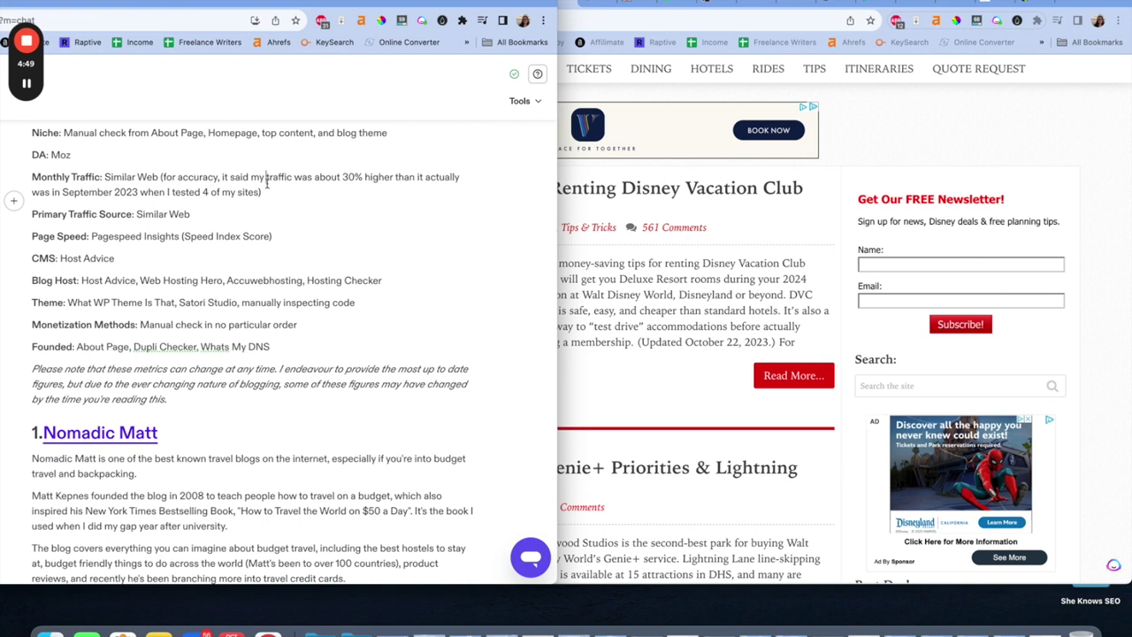
click(266, 181)
click(222, 216)
click(281, 239)
Step: Highlight the Speed Index Score, the Blog Host checker tools and What WP Theme Is That
drag(183, 236, 271, 236)
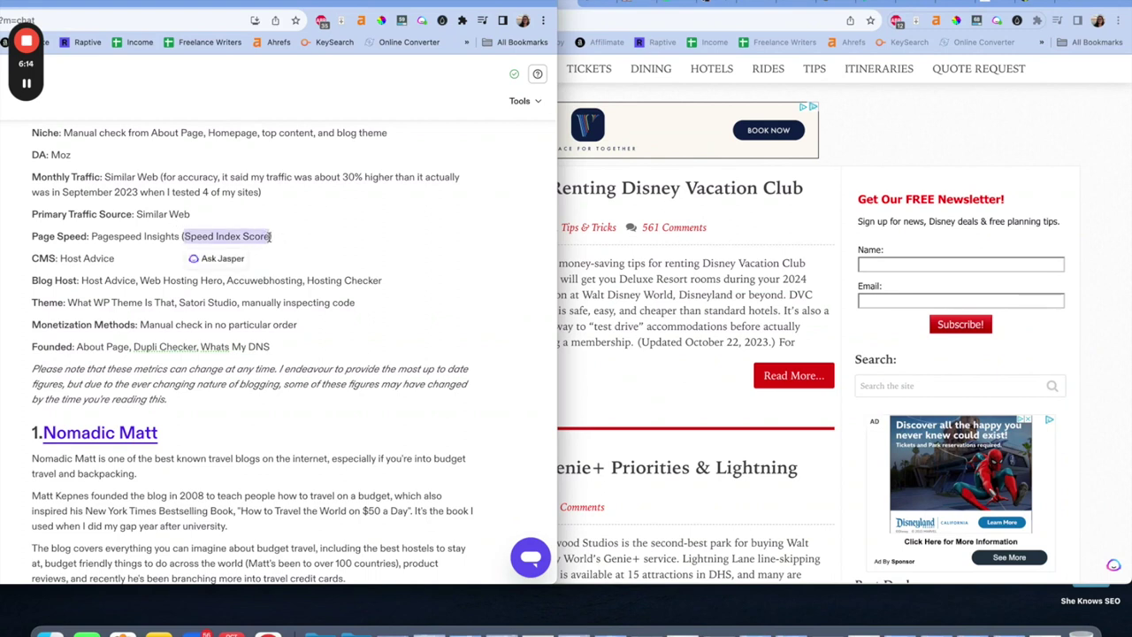
click(154, 237)
click(141, 259)
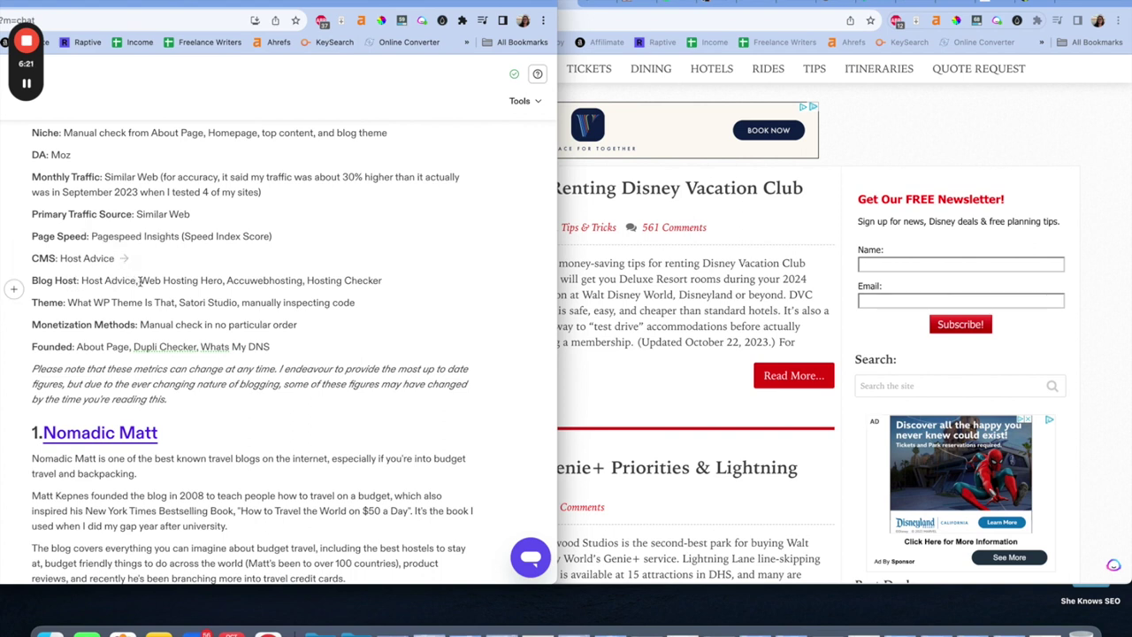
drag(140, 279, 393, 275)
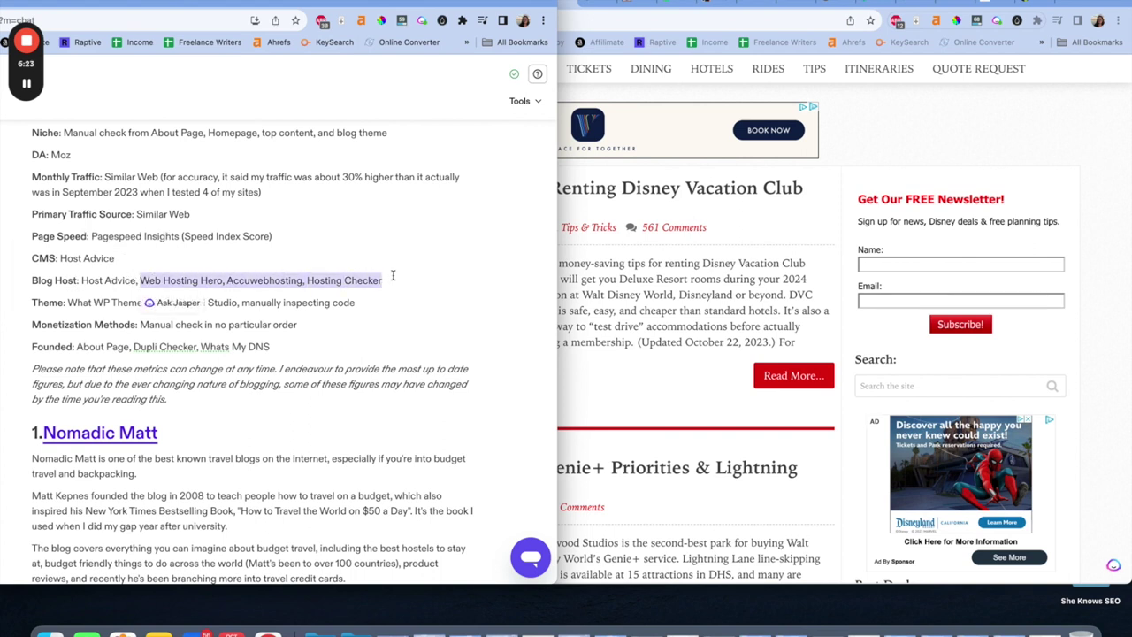
click(345, 280)
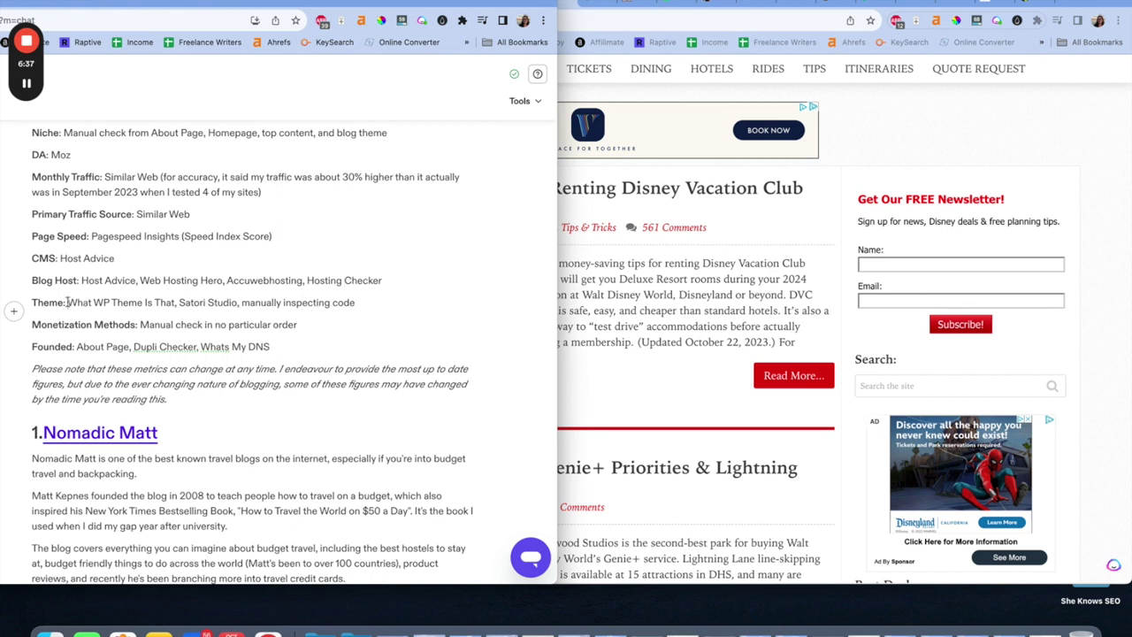
drag(67, 302, 178, 302)
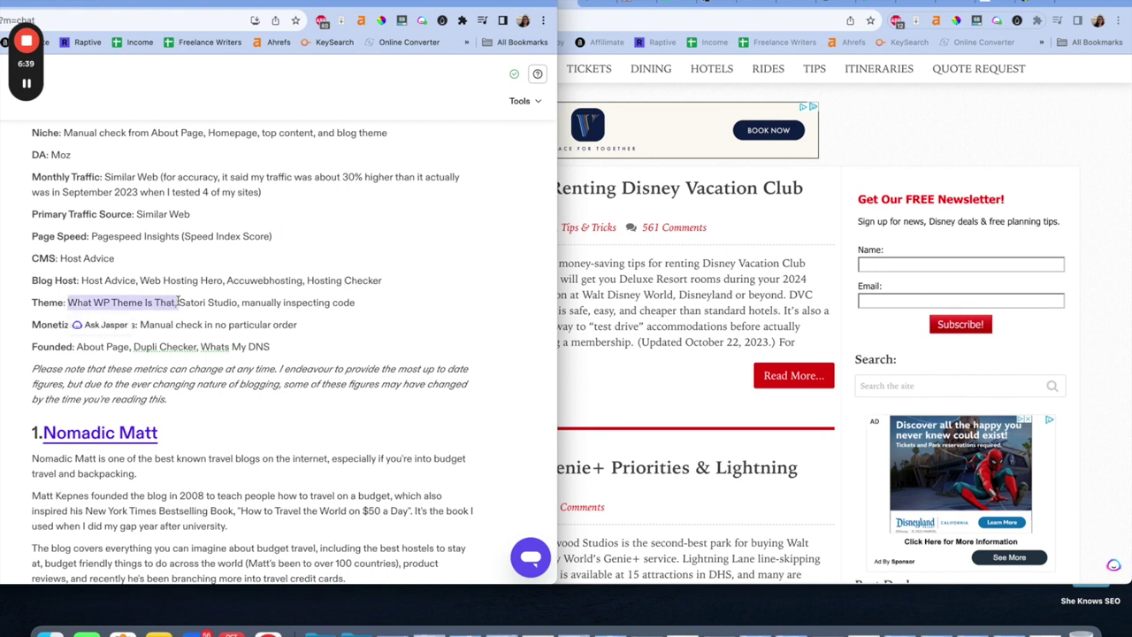
Step: Highlight Satori Studio as a Theme source, then move on to the Founded line
click(179, 302)
drag(180, 301, 247, 302)
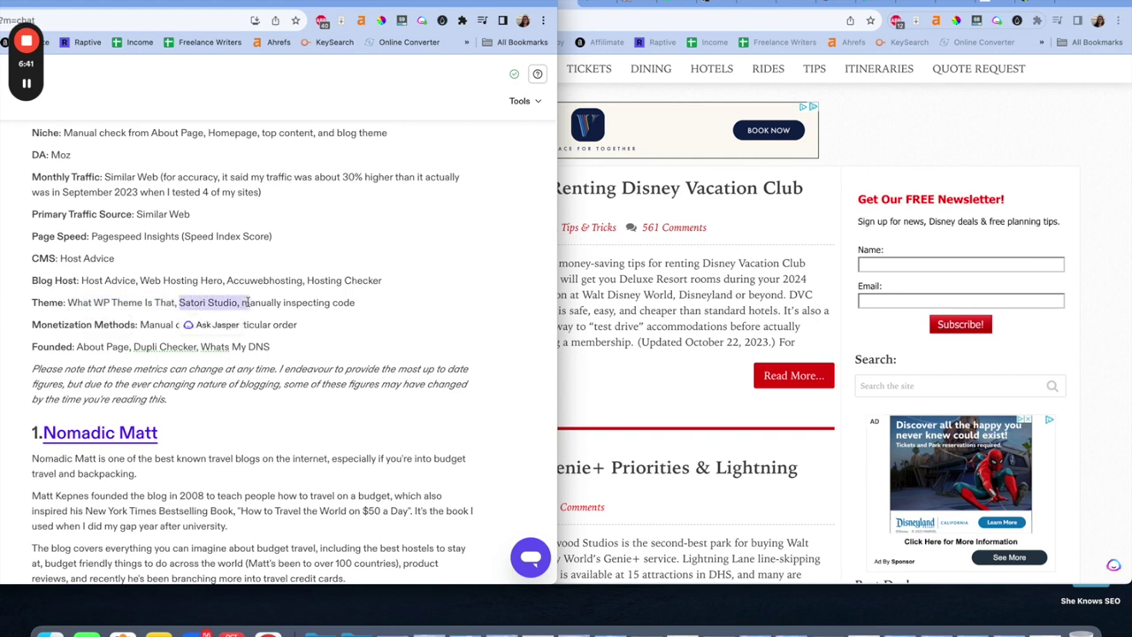
click(270, 302)
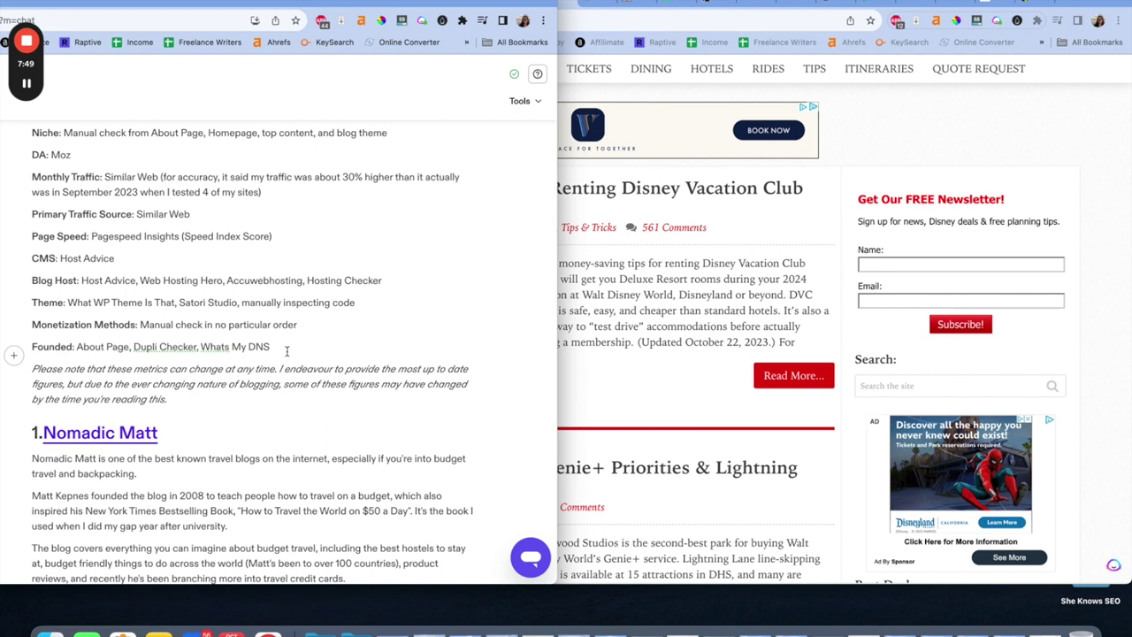
click(291, 351)
Step: Highlight the Monthly Traffic and Primary Traffic Source notes, then show all open windows with ctrl+Up
scroll(291, 351, down, 5)
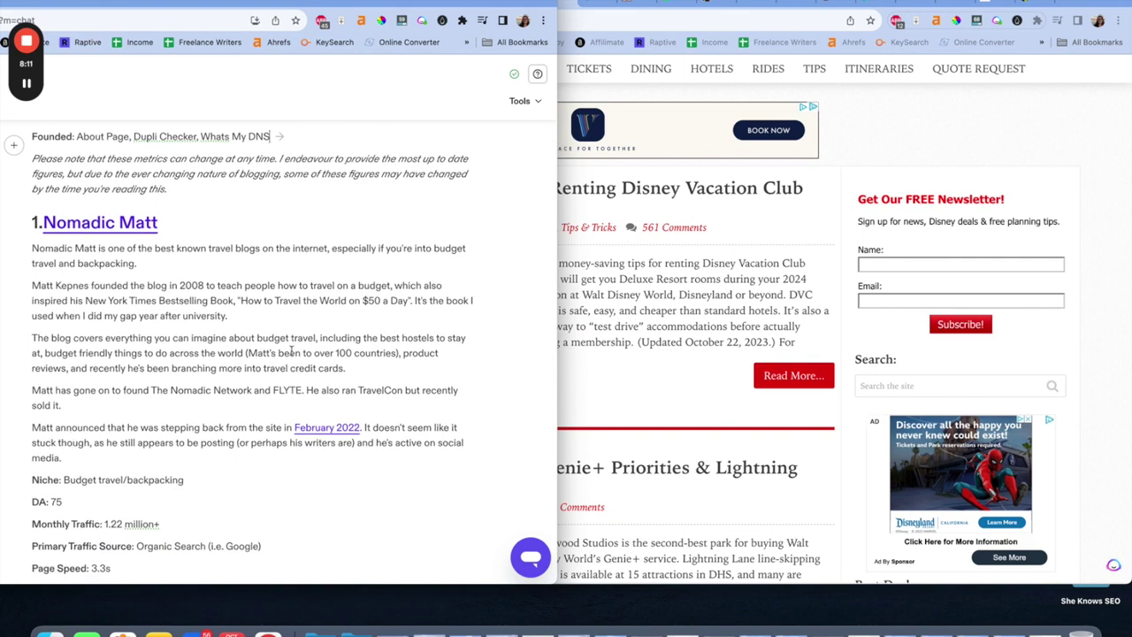
scroll(291, 350, up, 5)
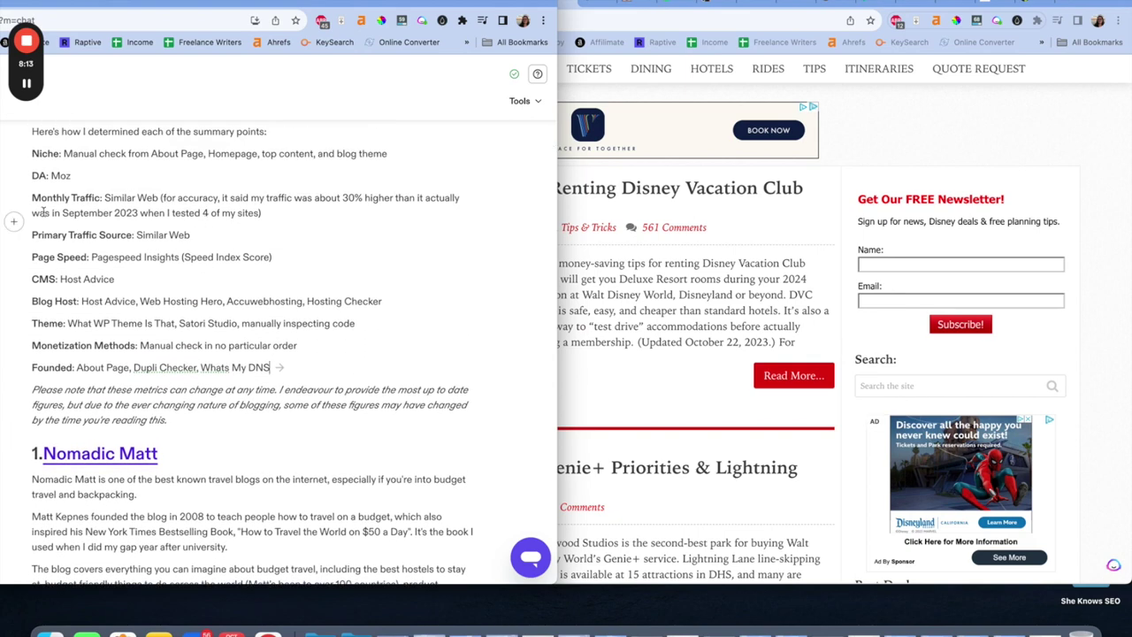
drag(33, 198, 259, 228)
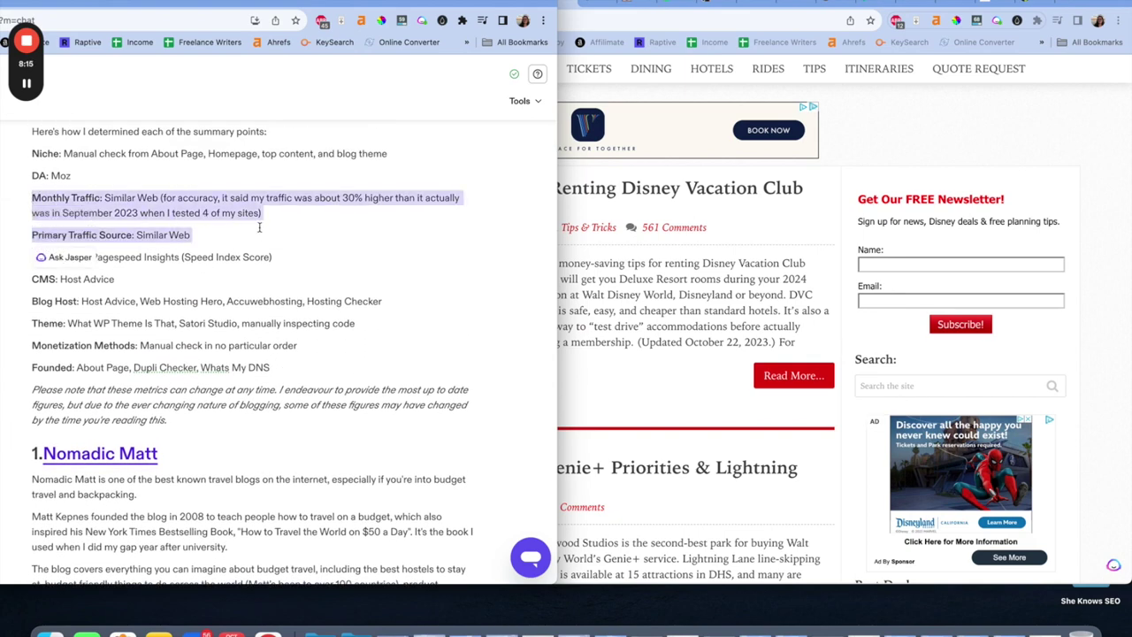
key(ctrl+Up)
Step: Bring the packslight.com SimilarWeb report forward and highlight the 65,383 Total visits for Sep 2023
click(265, 406)
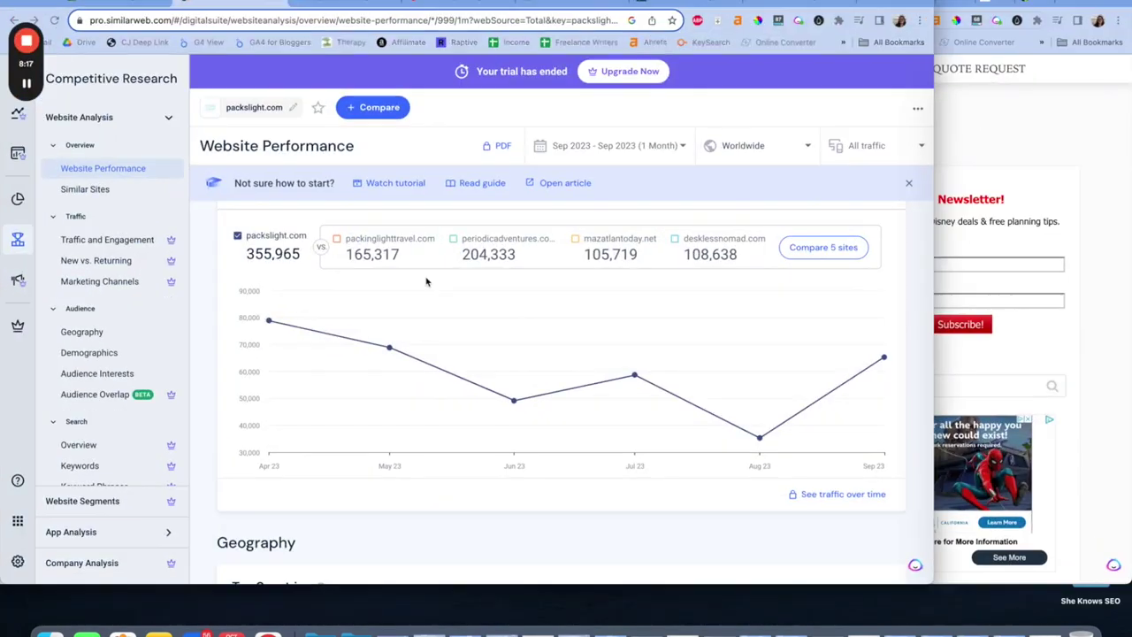
scroll(425, 281, up, 10)
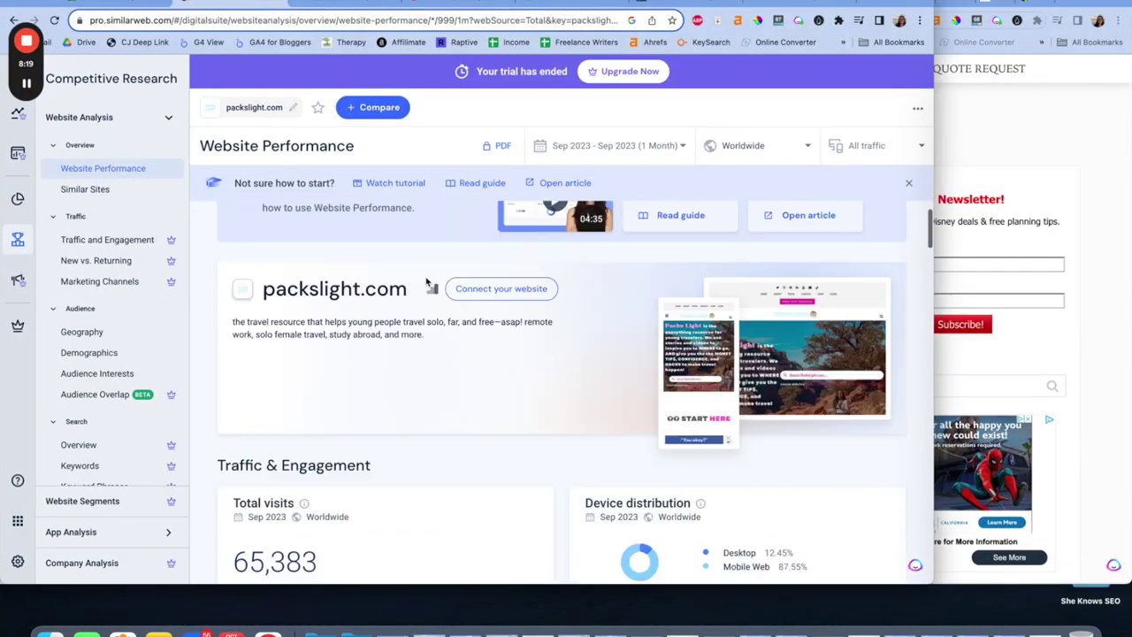
scroll(425, 281, up, 1)
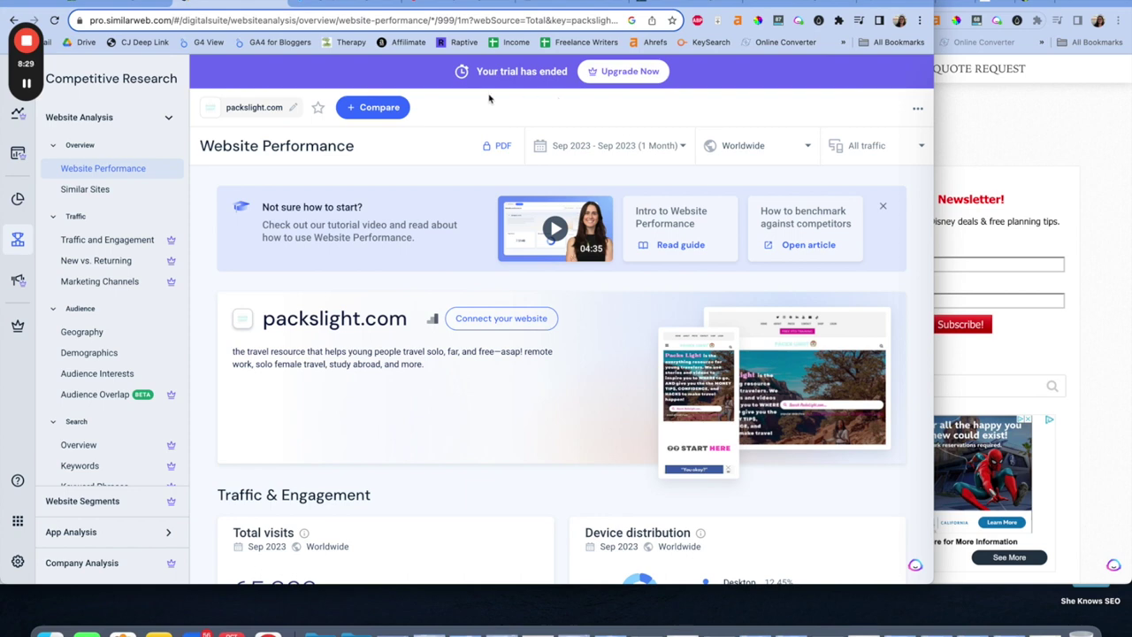
mouse_move(271, 108)
scroll(420, 258, down, 3)
scroll(419, 257, down, 4)
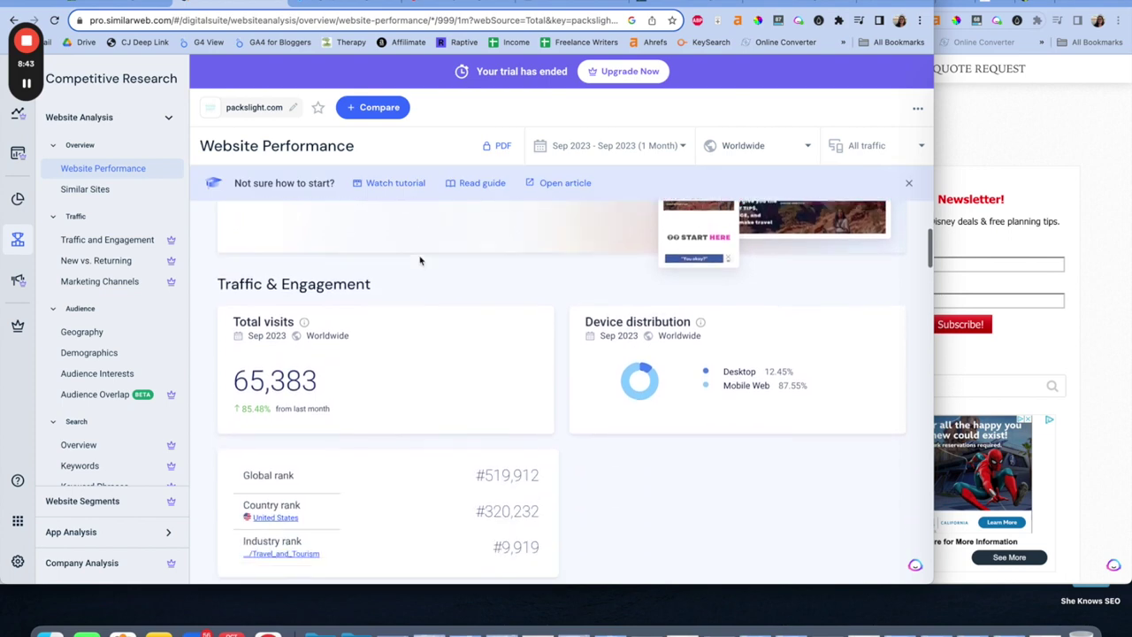
drag(233, 276, 335, 282)
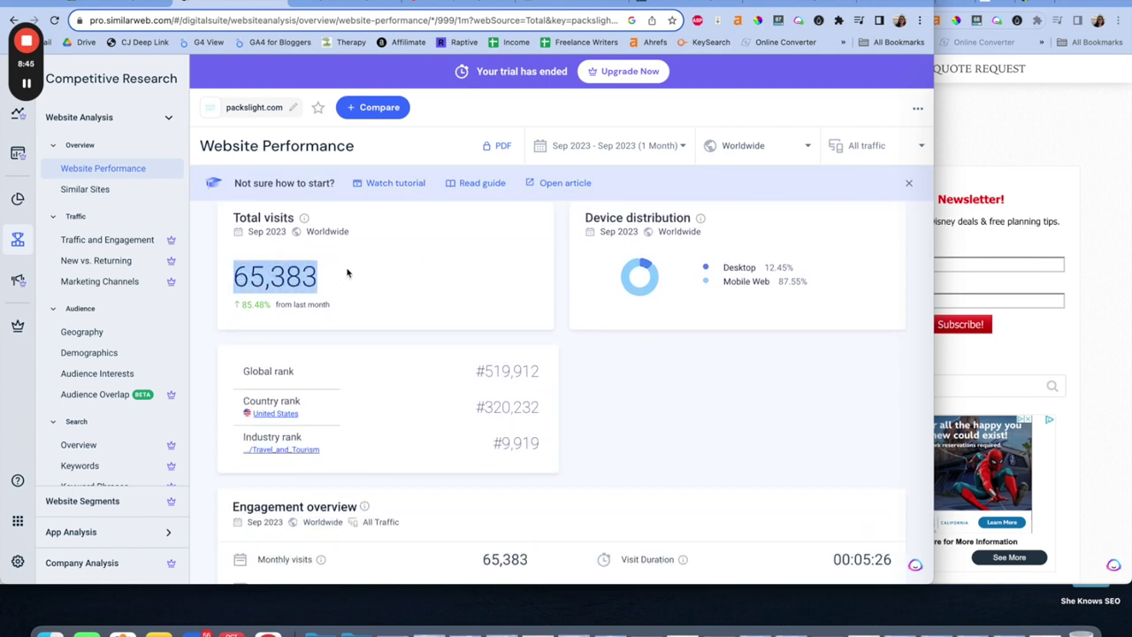
click(348, 273)
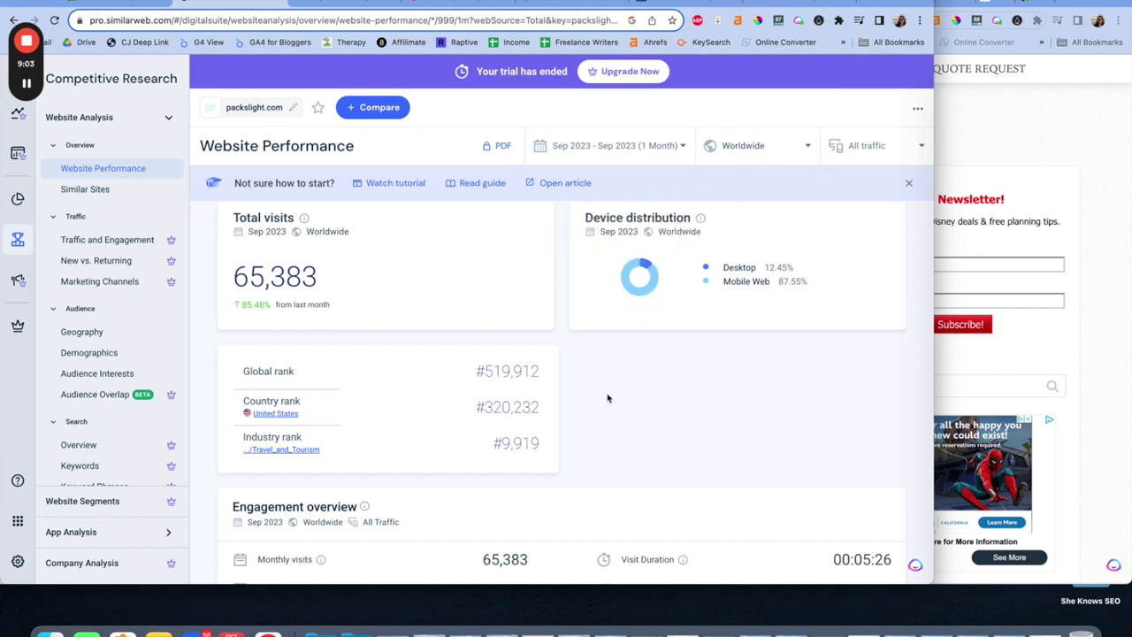
drag(230, 278, 352, 284)
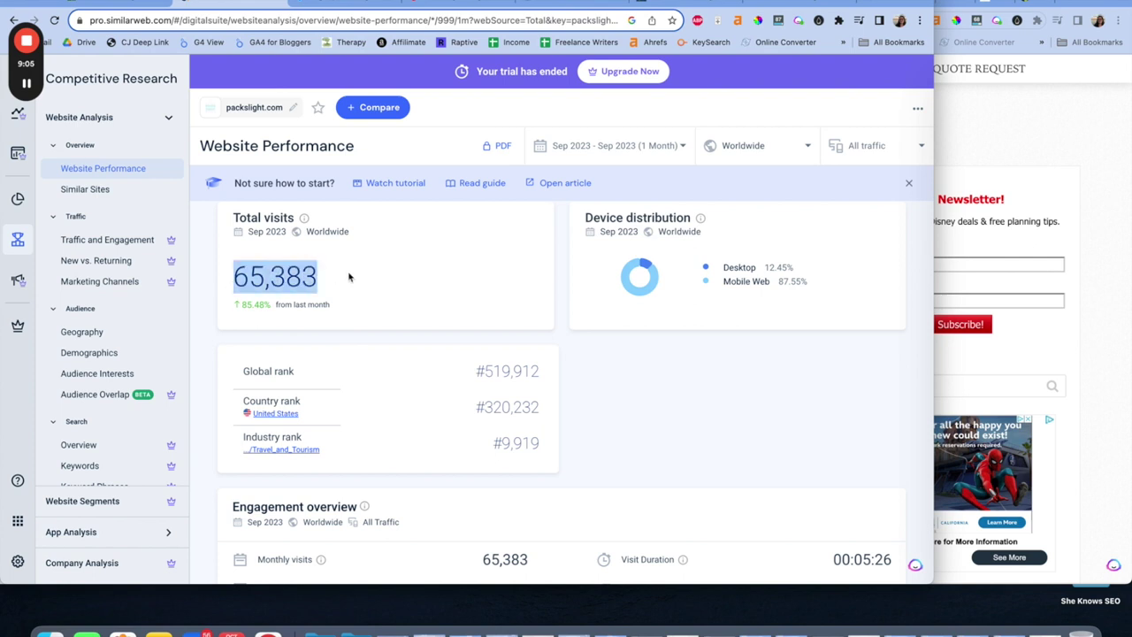
click(348, 276)
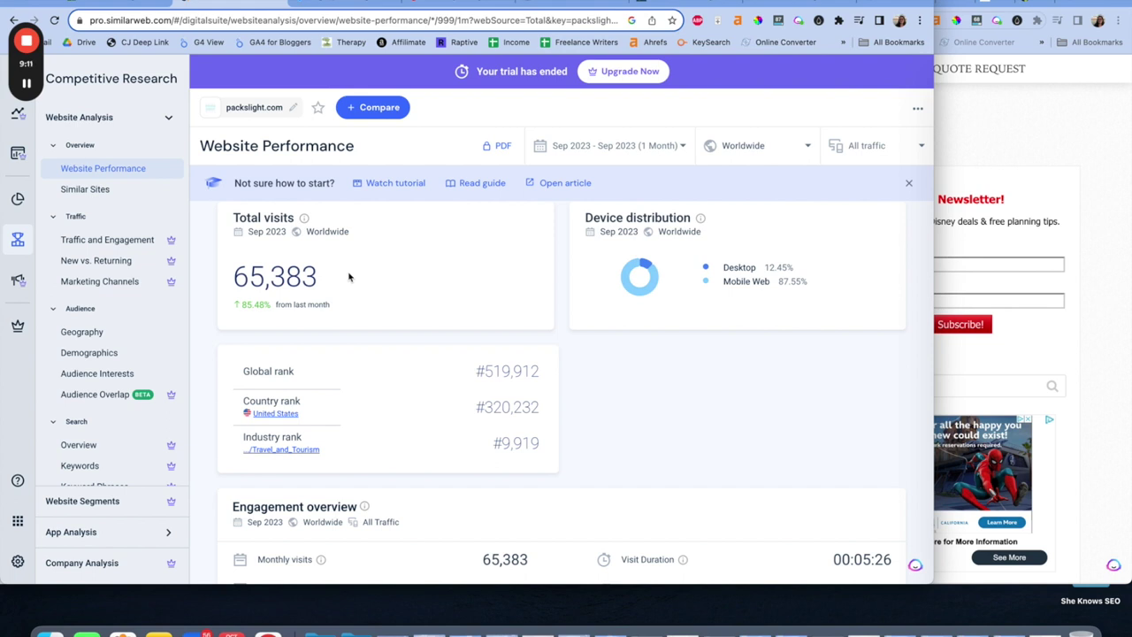
scroll(353, 276, down, 3)
Step: Scroll packslight.com's report to the Apr–Sep 2023 Visits over time chart and competitor totals
scroll(369, 272, up, 1)
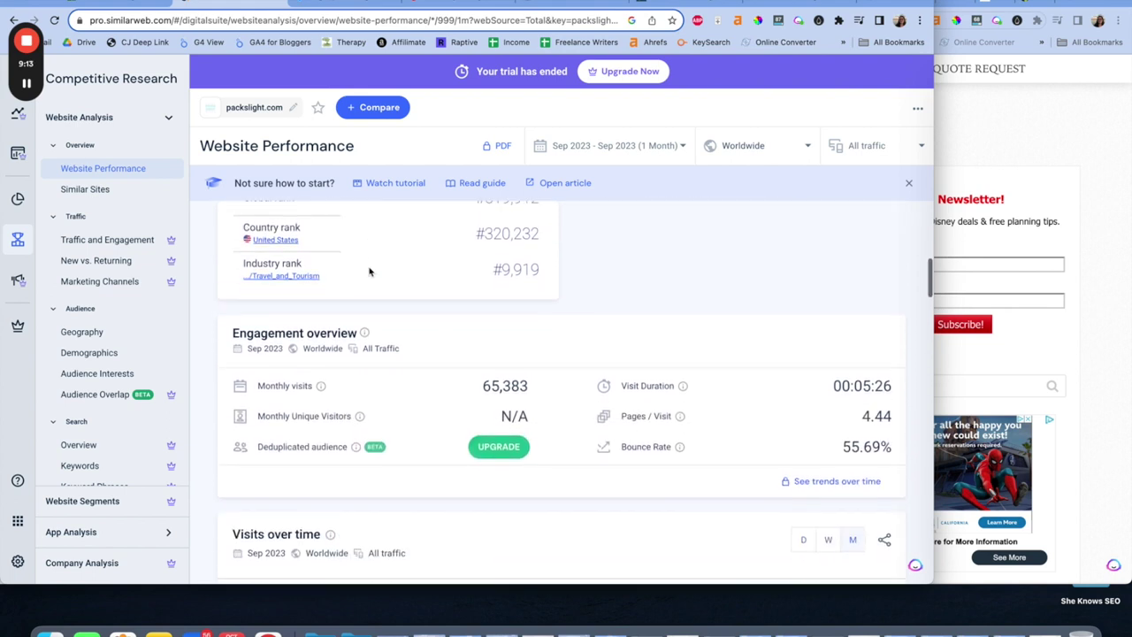
scroll(369, 272, down, 5)
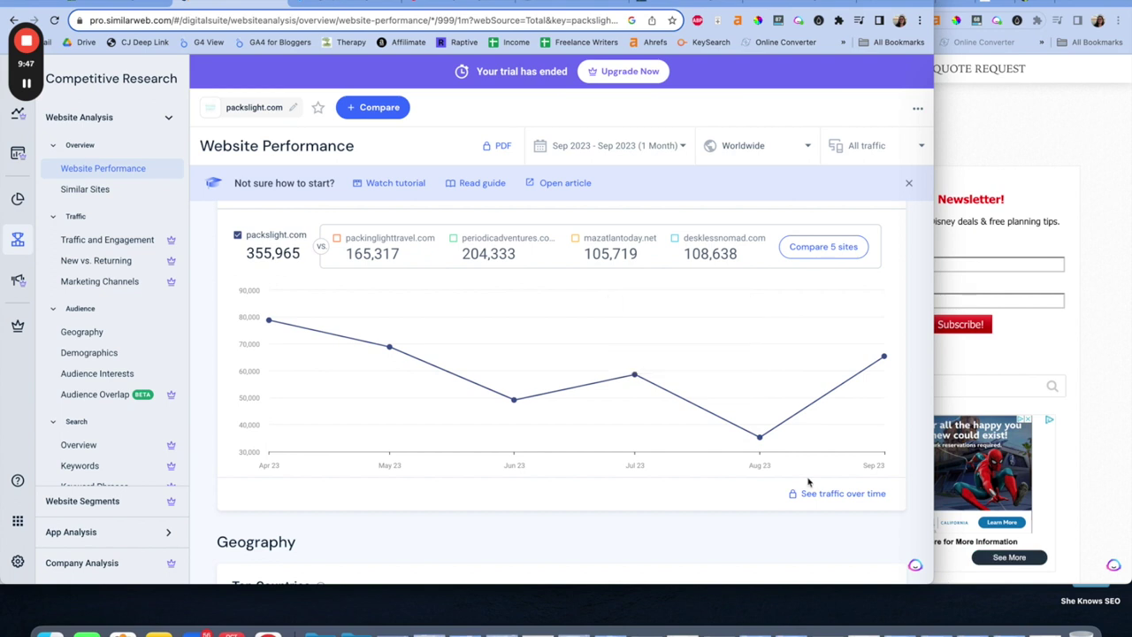
scroll(708, 411, down, 5)
scroll(703, 389, down, 2)
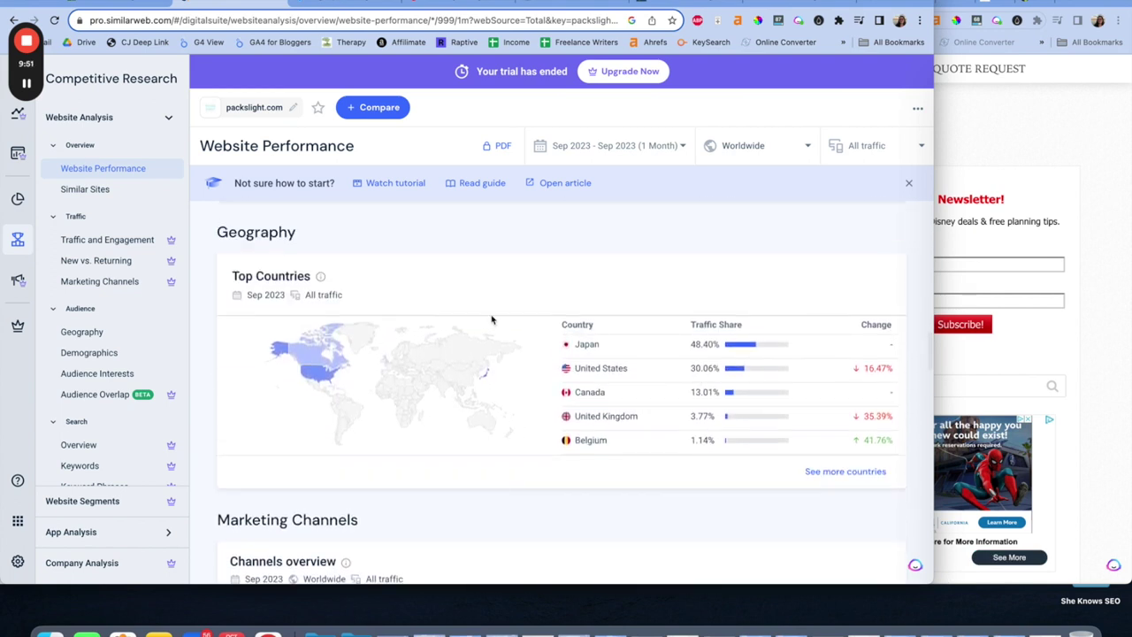
scroll(699, 372, down, 1)
scroll(741, 269, down, 1)
scroll(690, 295, down, 7)
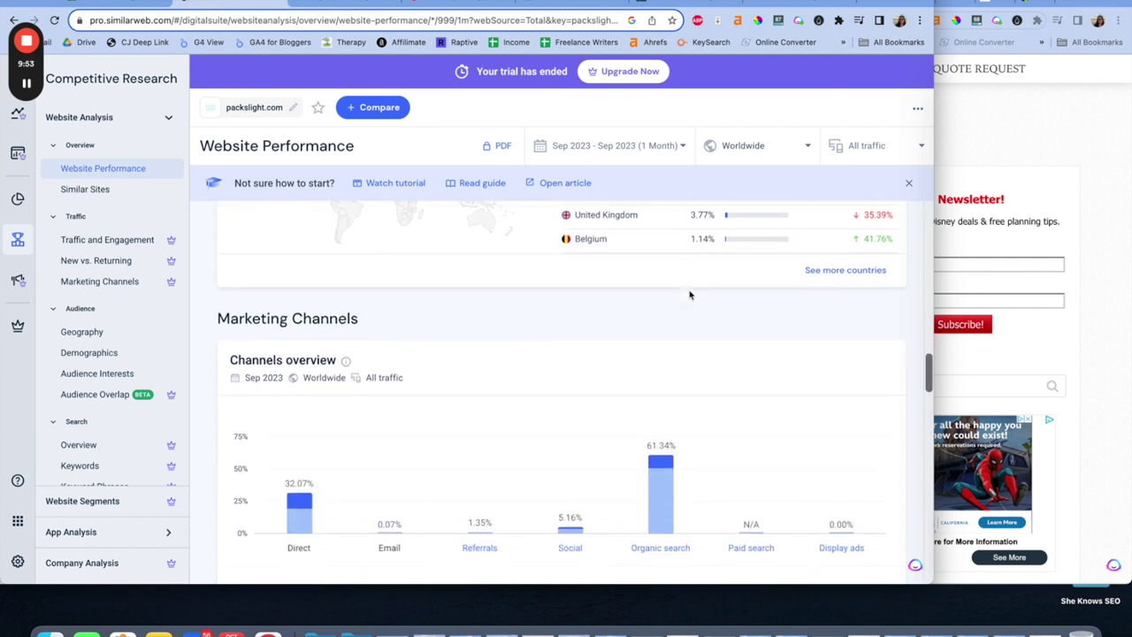
scroll(678, 415, up, 2)
mouse_move(677, 416)
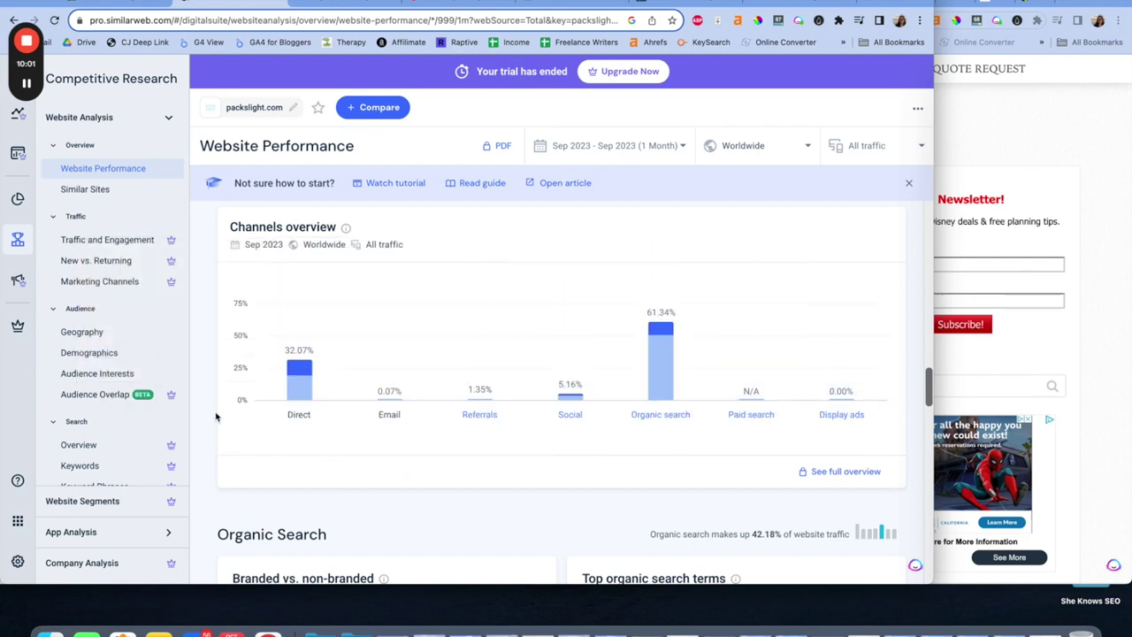
mouse_move(301, 391)
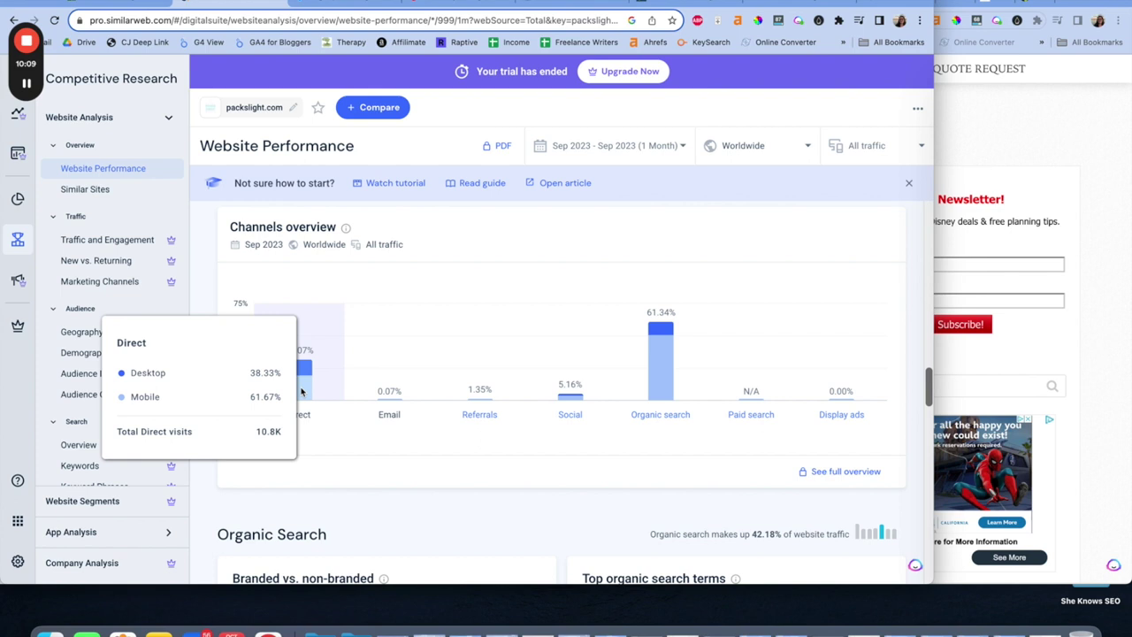
mouse_move(526, 407)
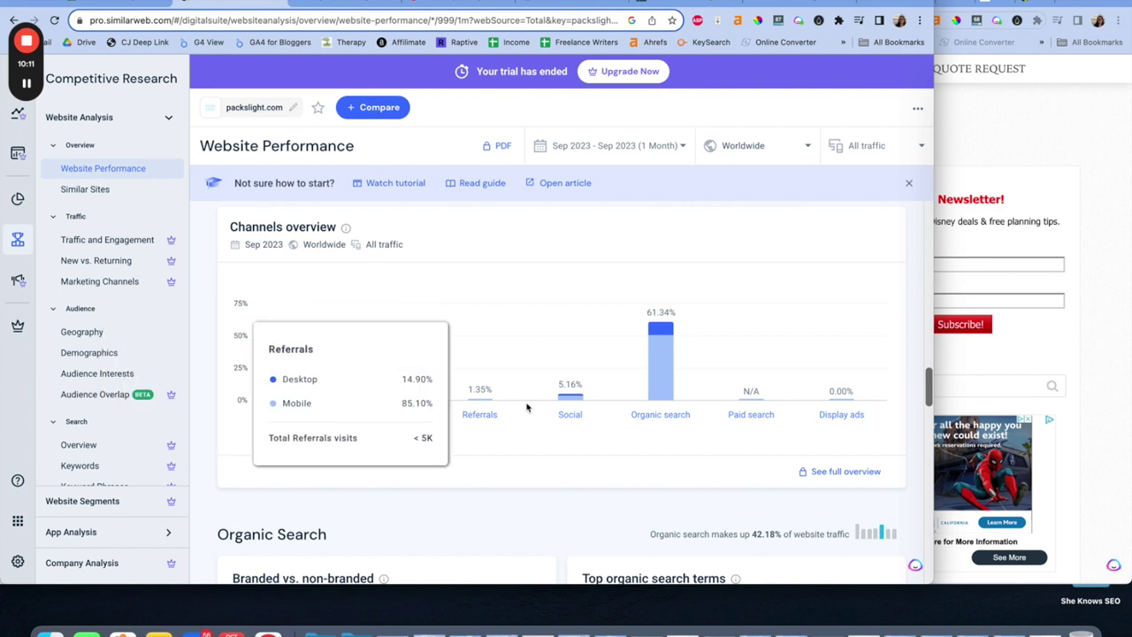
mouse_move(568, 387)
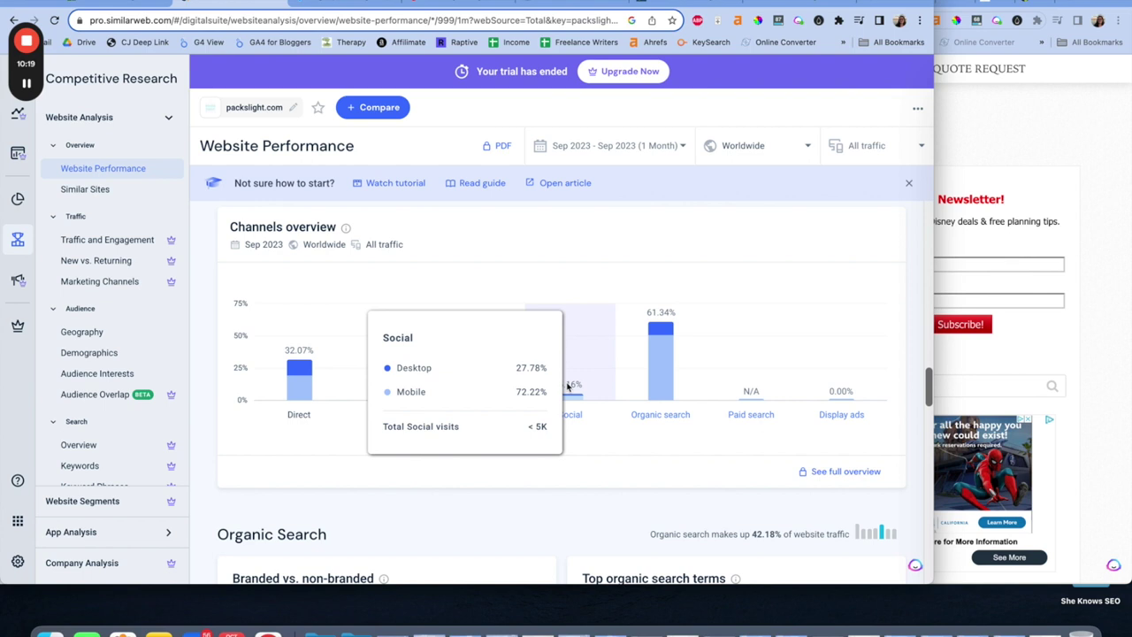
mouse_move(318, 354)
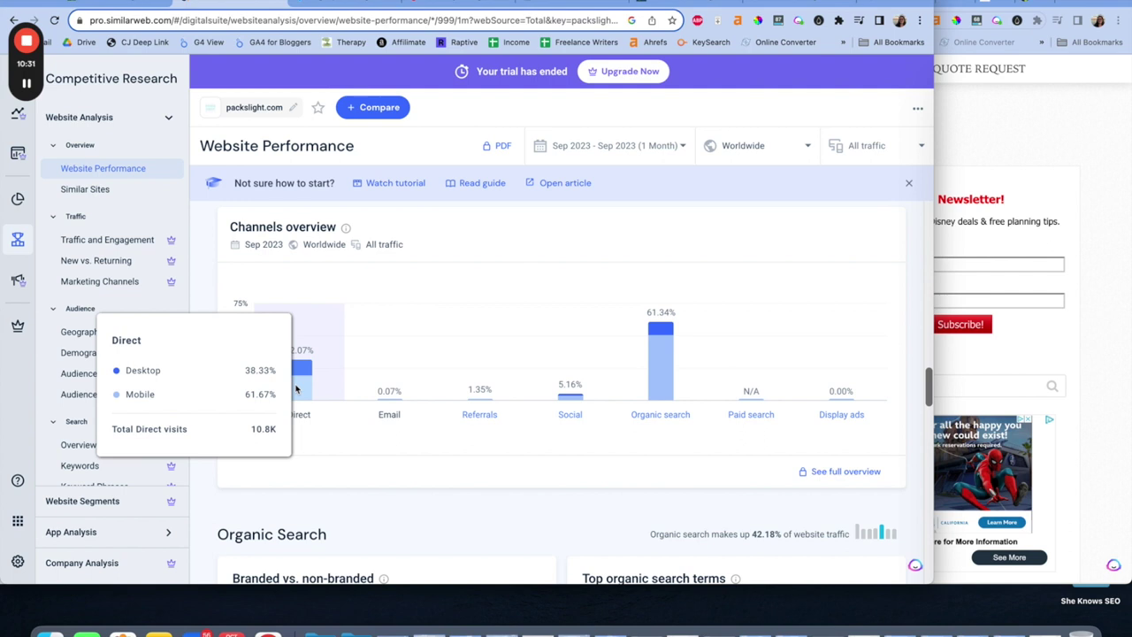
scroll(298, 386, down, 1)
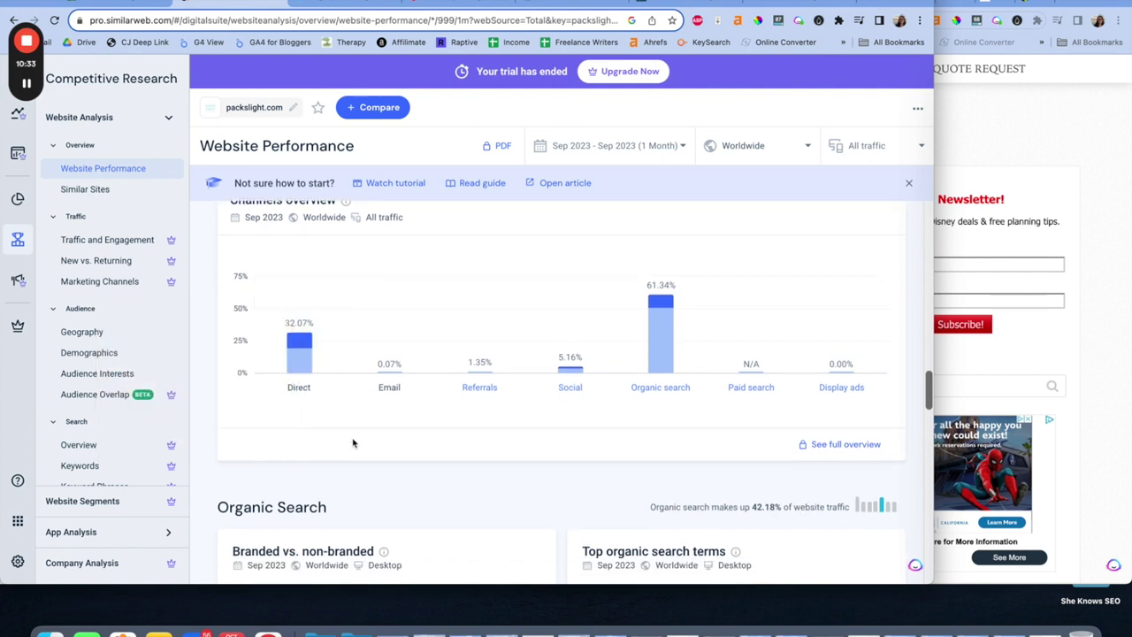
scroll(396, 417, up, 3)
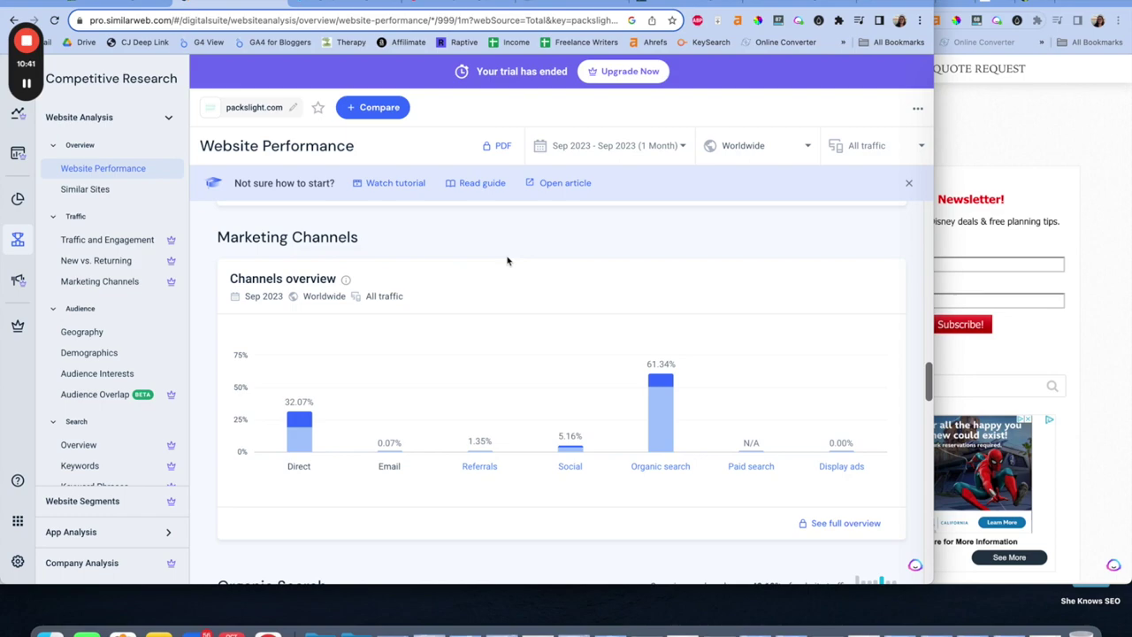
key(ctrl+Up)
Step: Select the Page Speed line in the Jasper draft, then switch to packslight.com's PageSpeed Insights report
click(864, 346)
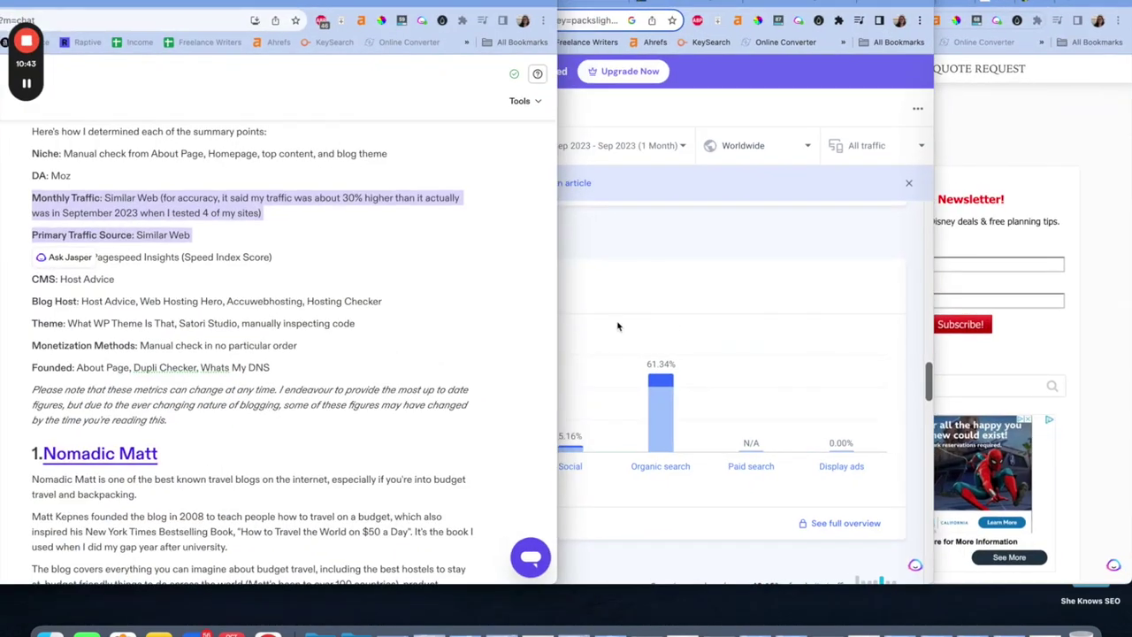
click(284, 262)
triple_click(284, 262)
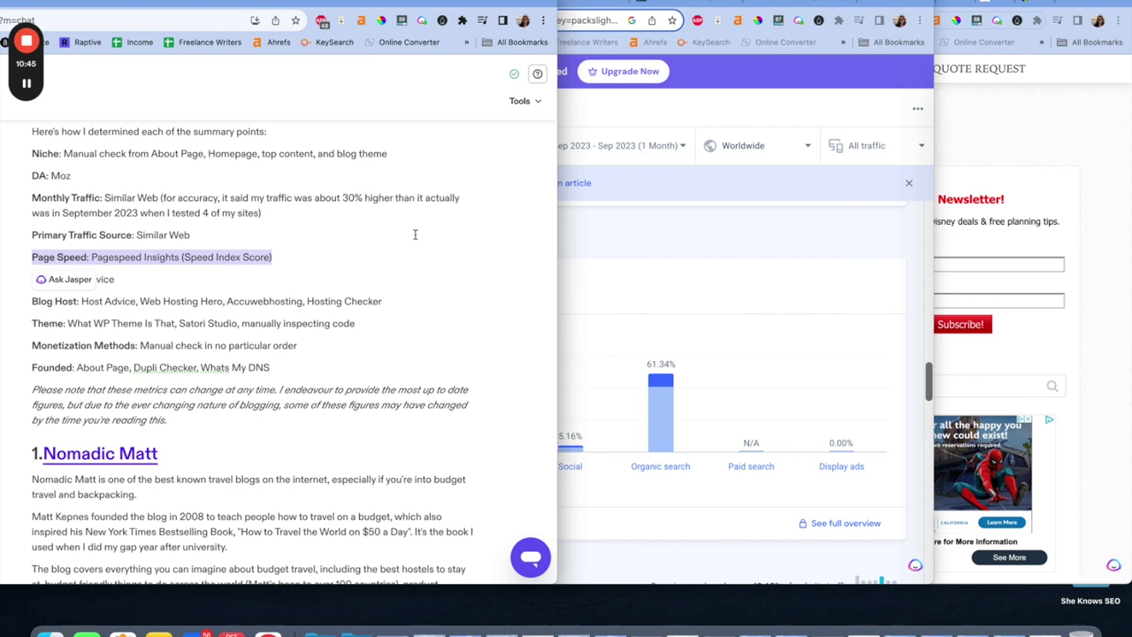
click(705, 280)
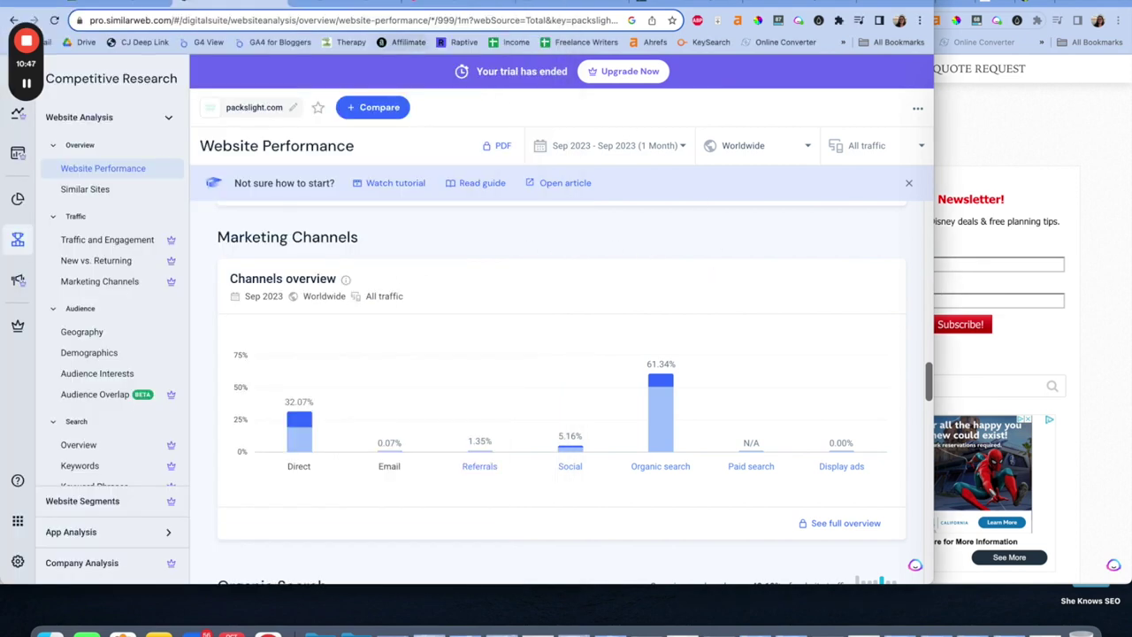
click(332, 4)
Step: Highlight the 16.3 s Speed Index and 8.4 s First Contentful Paint in the mobile Metrics section
scroll(350, 263, up, 4)
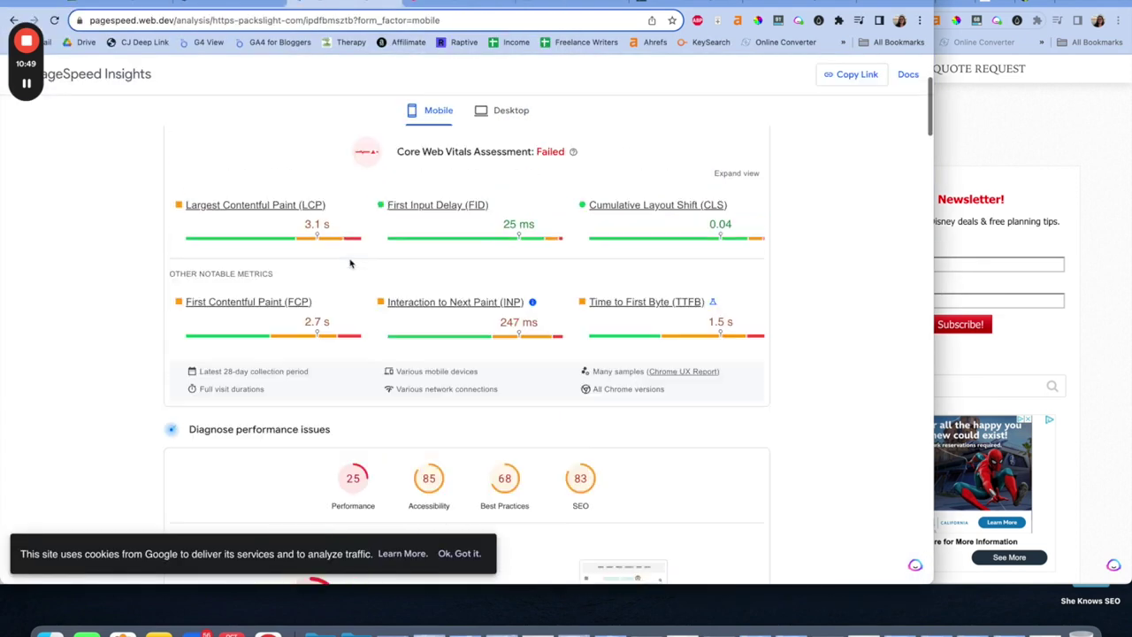
scroll(351, 263, down, 4)
scroll(350, 263, down, 5)
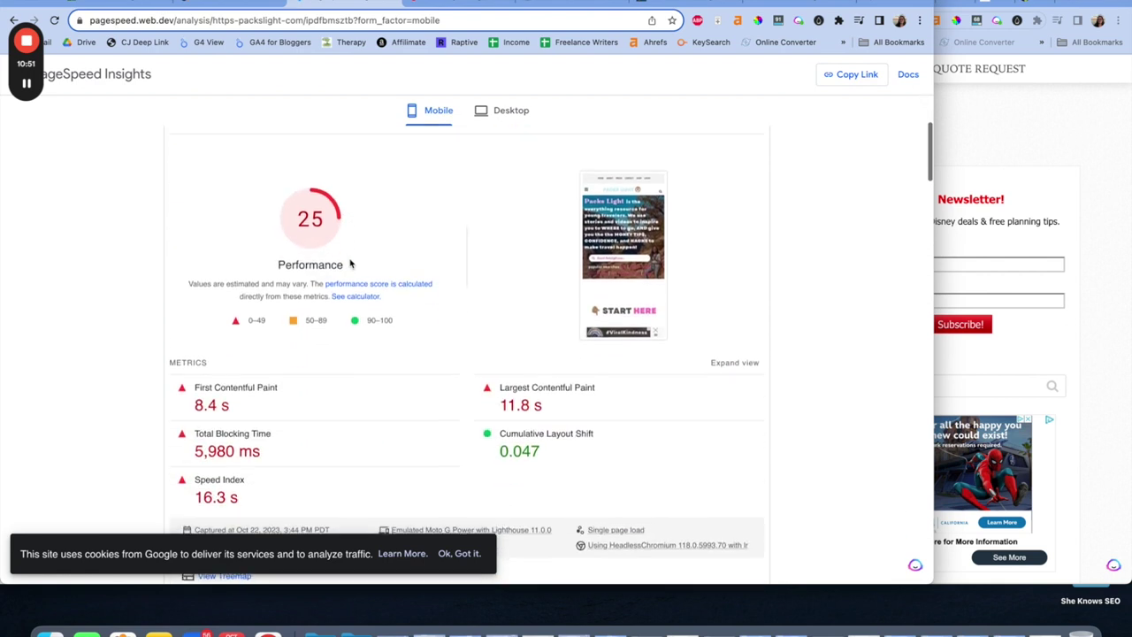
drag(186, 363, 286, 382)
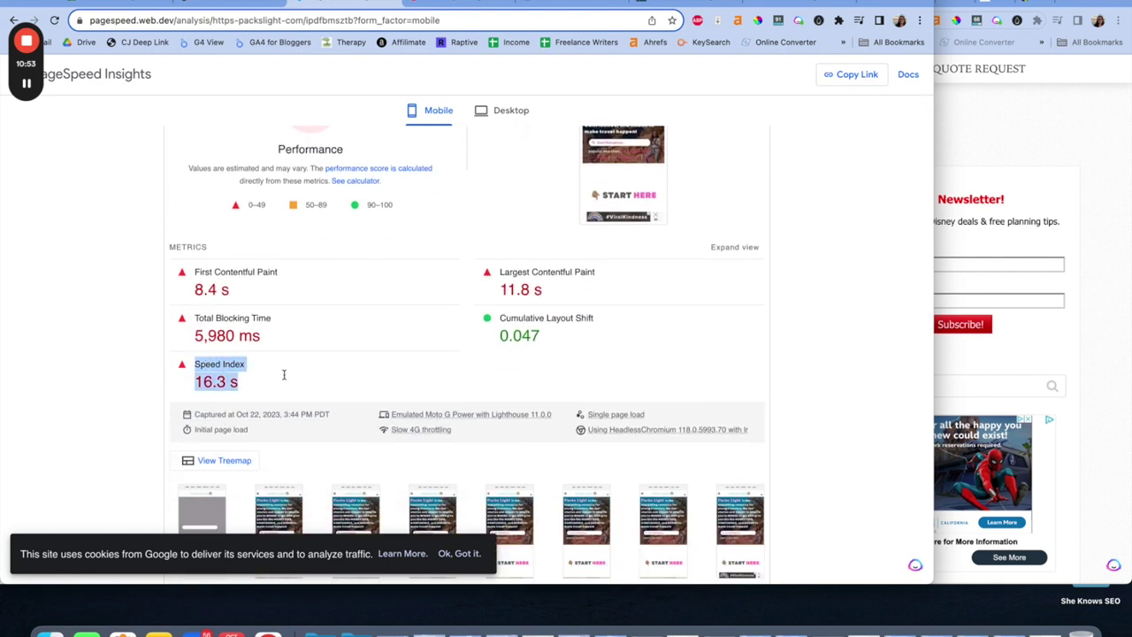
click(264, 387)
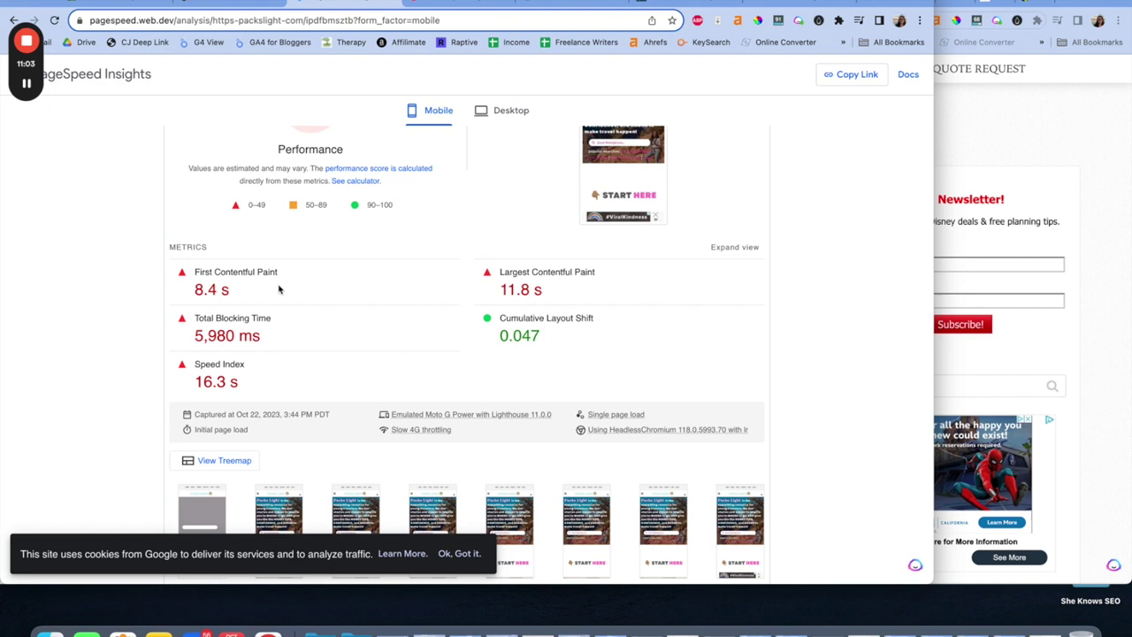
mouse_move(202, 276)
mouse_down()
mouse_move(302, 269)
mouse_move(299, 284)
mouse_up()
click(322, 292)
scroll(366, 392, down, 3)
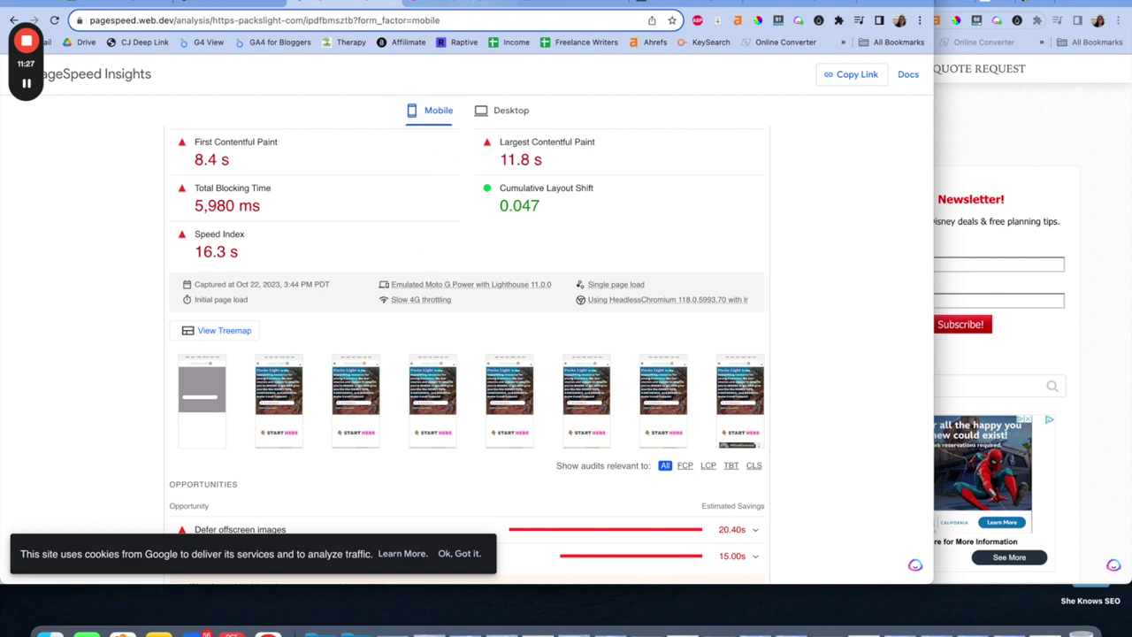
Step: Clear the Page Speed highlight in Jasper and return to the PageSpeed Insights report
key(ctrl+Up)
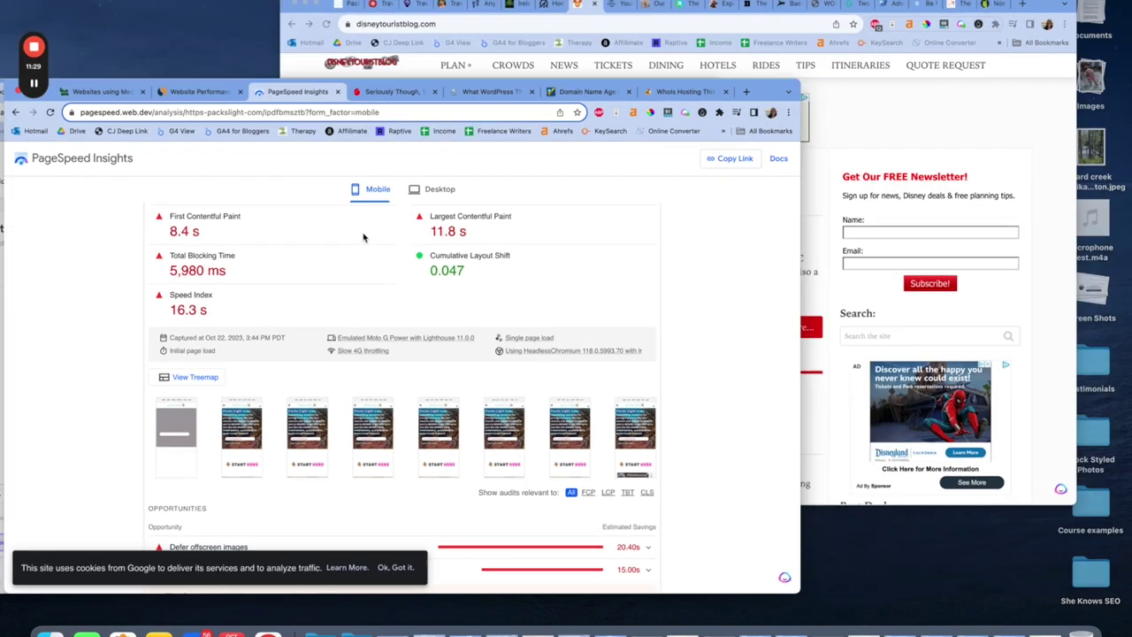
click(863, 423)
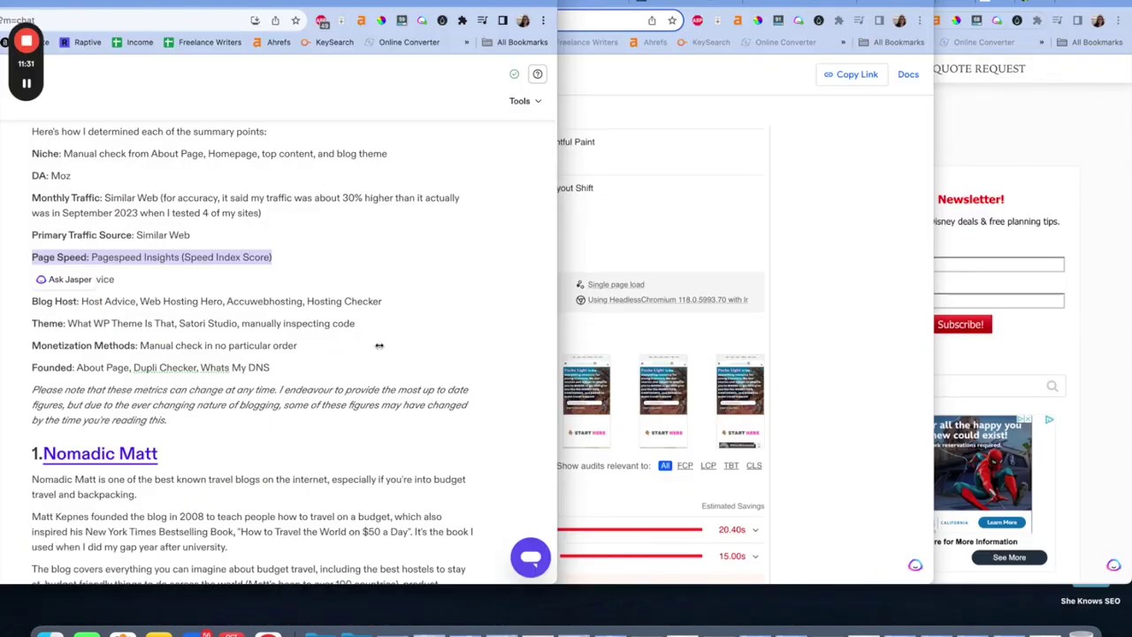
click(238, 275)
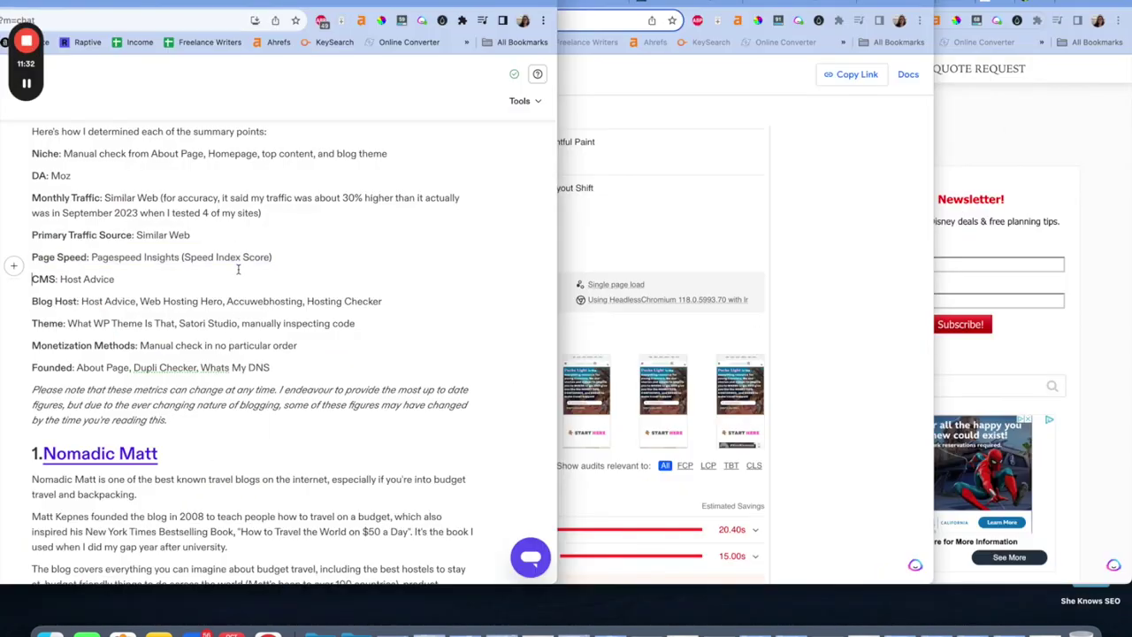
click(712, 263)
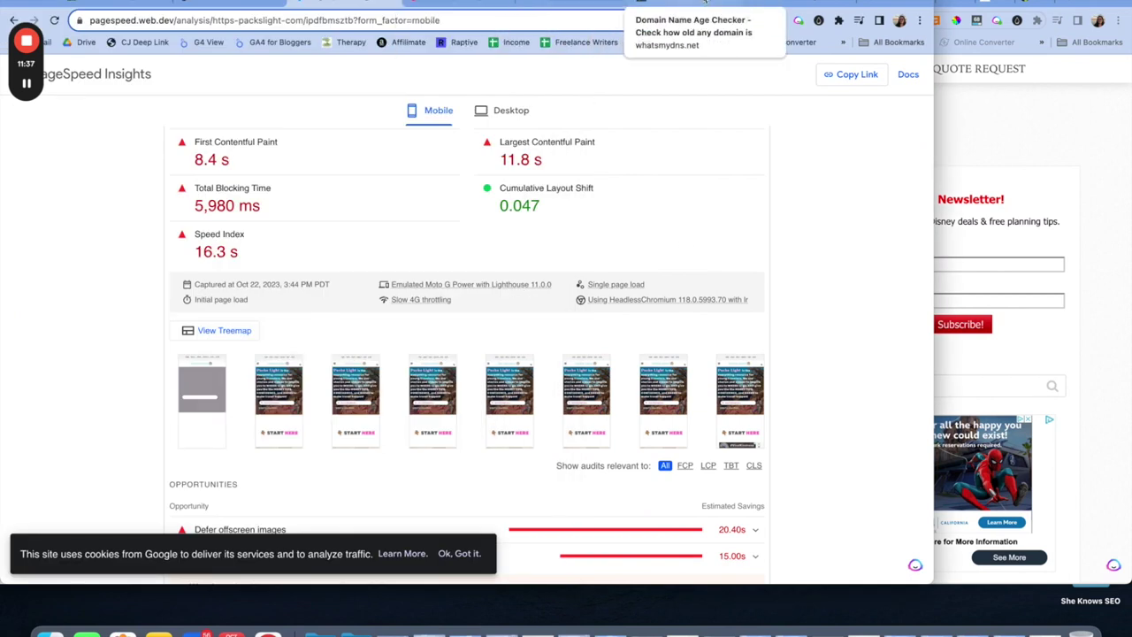
Step: Run HostAdvice's Find Hosting on packslight.com (Google Cloud Platform), then go to whatsmydns.net's domain age check
click(792, 4)
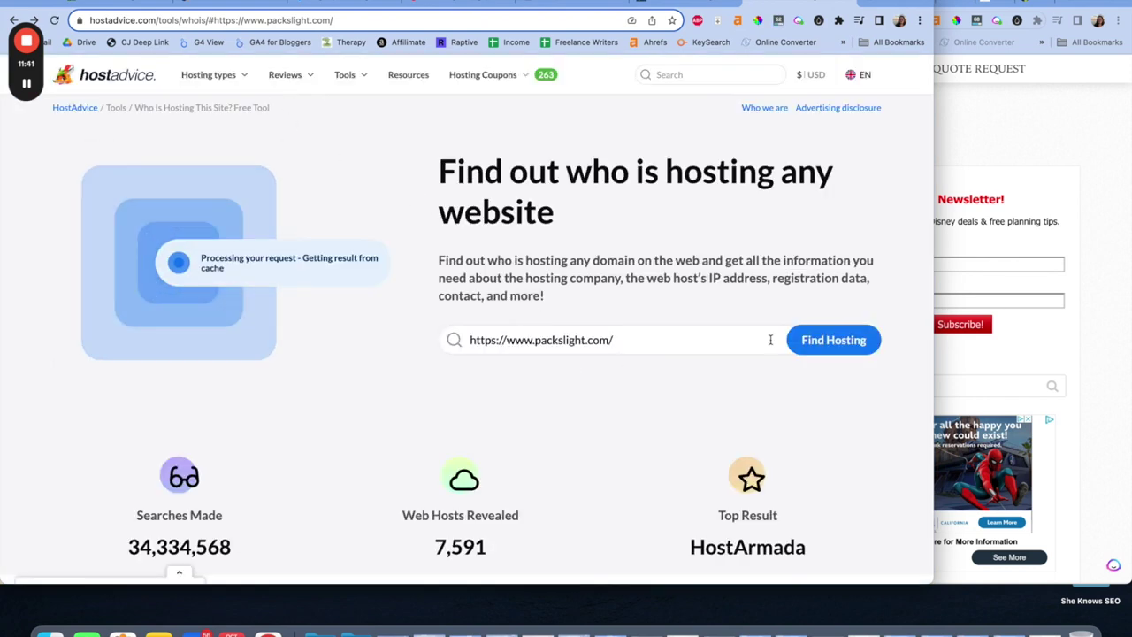
click(801, 340)
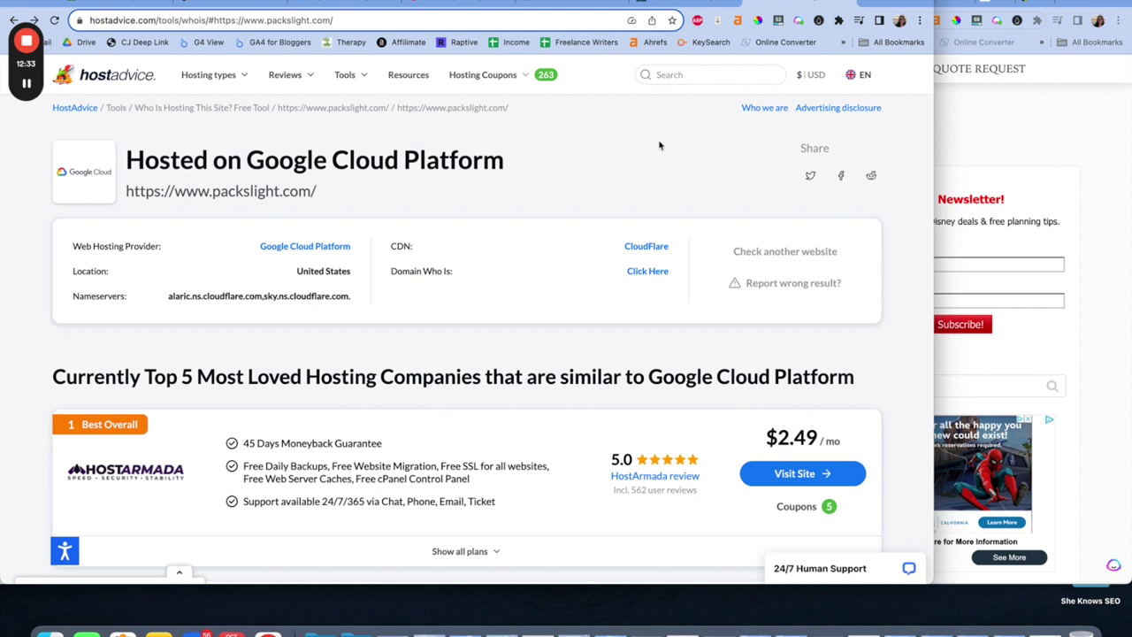
click(681, 5)
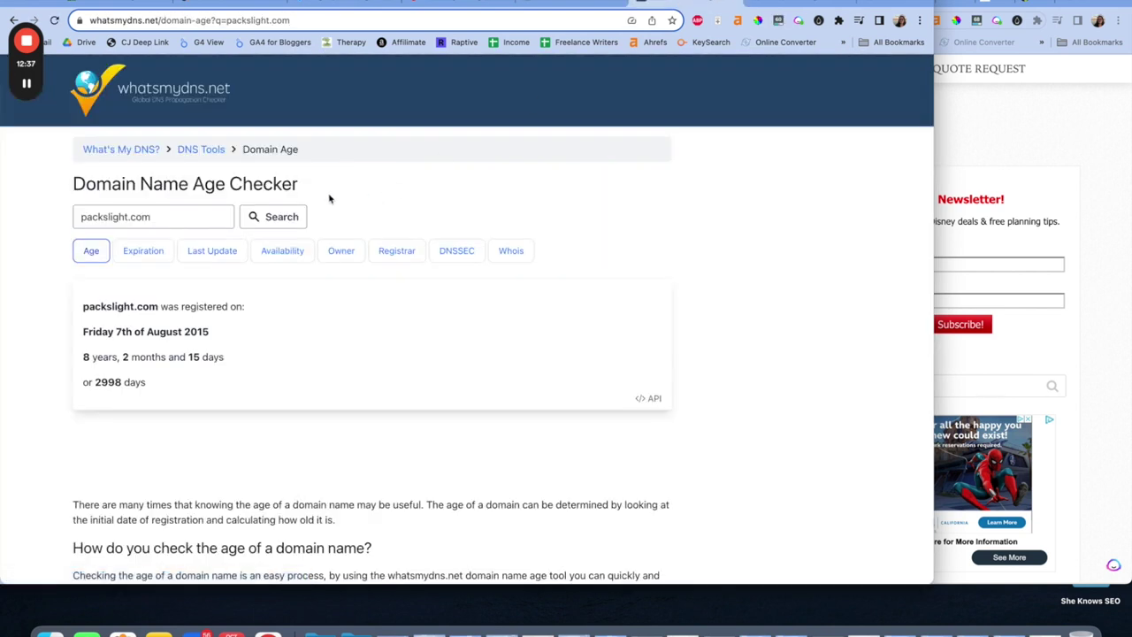
Step: Highlight packslight.com's registration date, Friday 7th of August 2015, on the Domain Age Checker
click(176, 182)
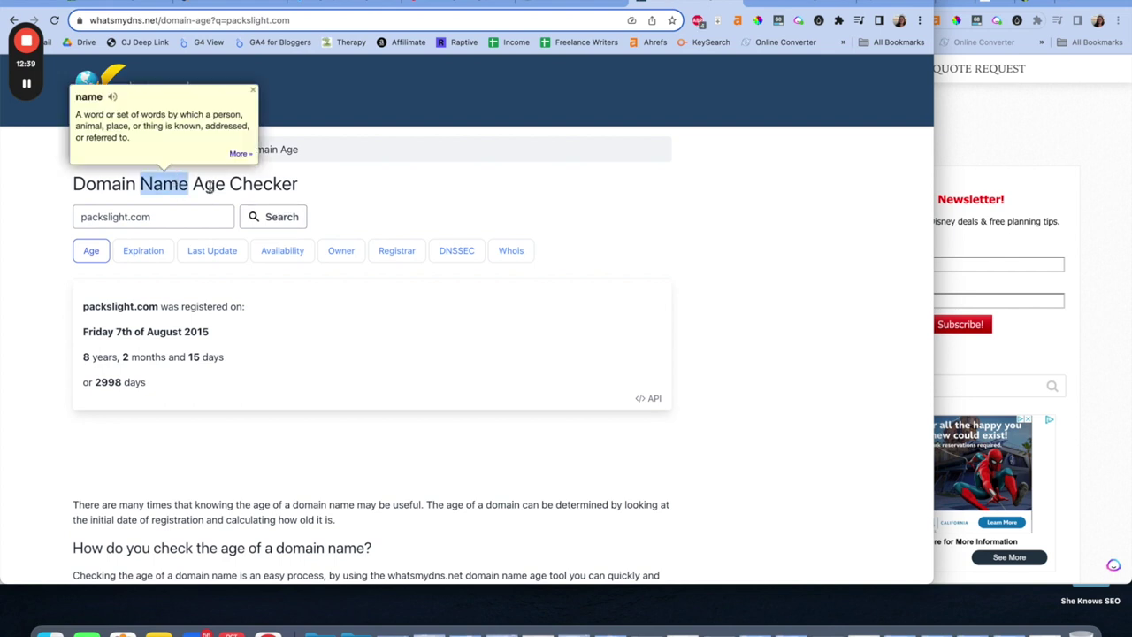
triple_click(176, 182)
click(168, 266)
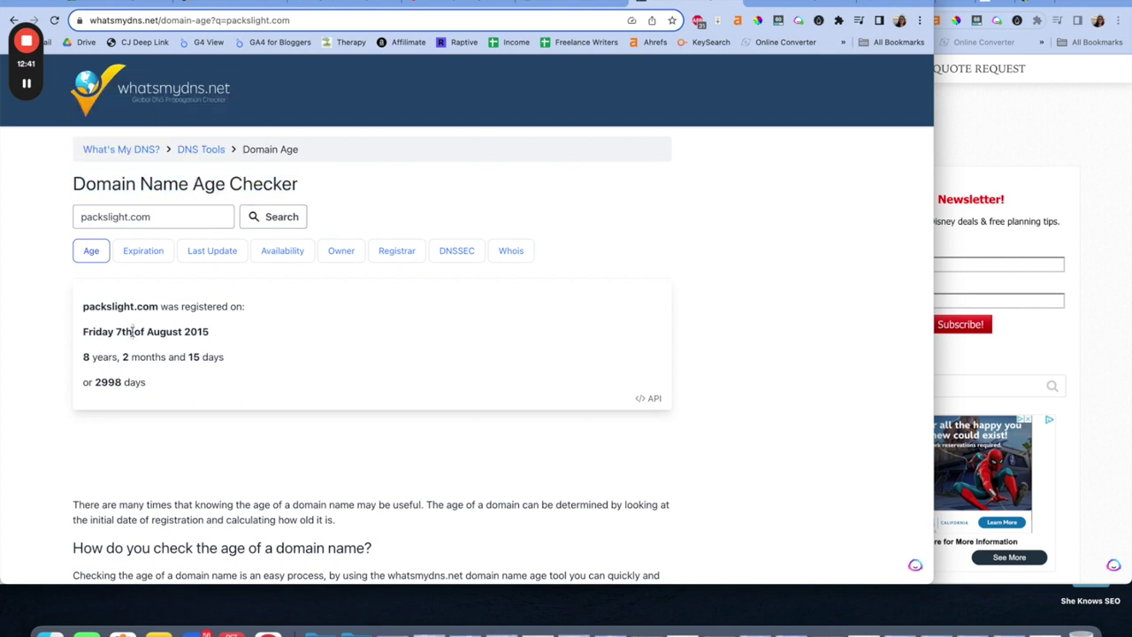
triple_click(132, 332)
click(585, 7)
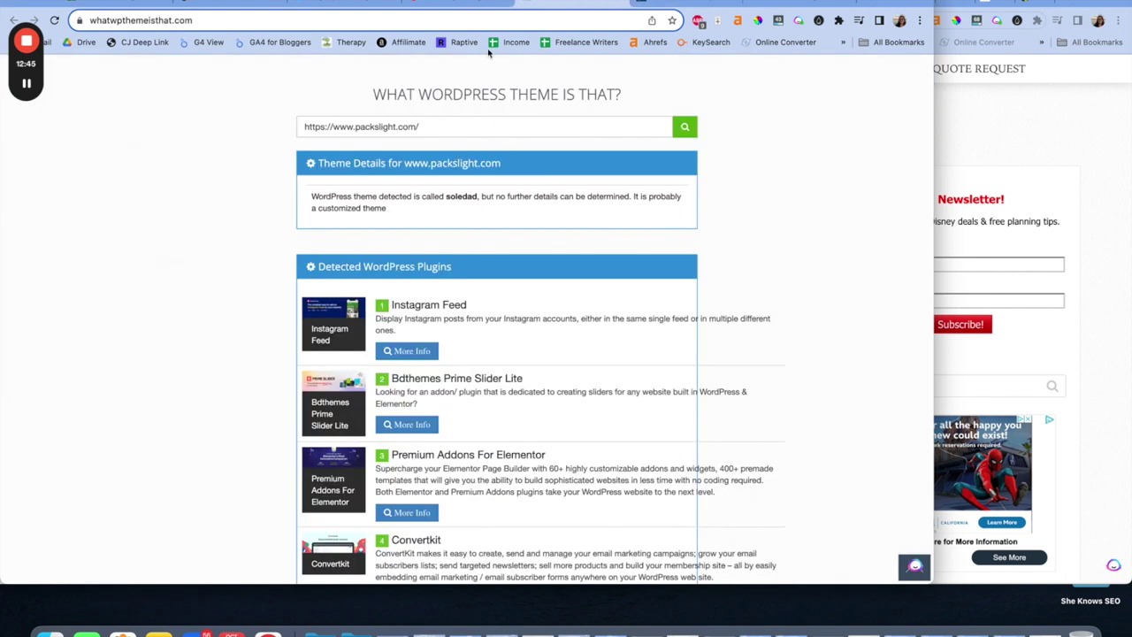
Step: Select the existing site address in the theme detector and glance at the Disney Tourist Blog site
click(466, 121)
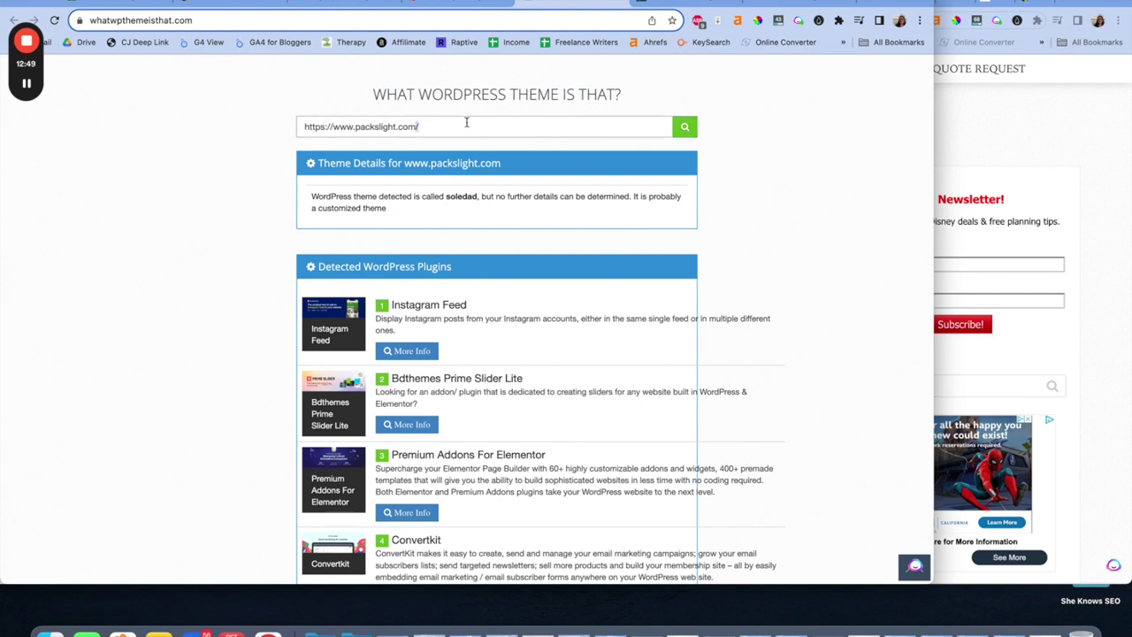
key(super+a)
key(Left)
key(super+a)
click(355, 126)
key(super+a)
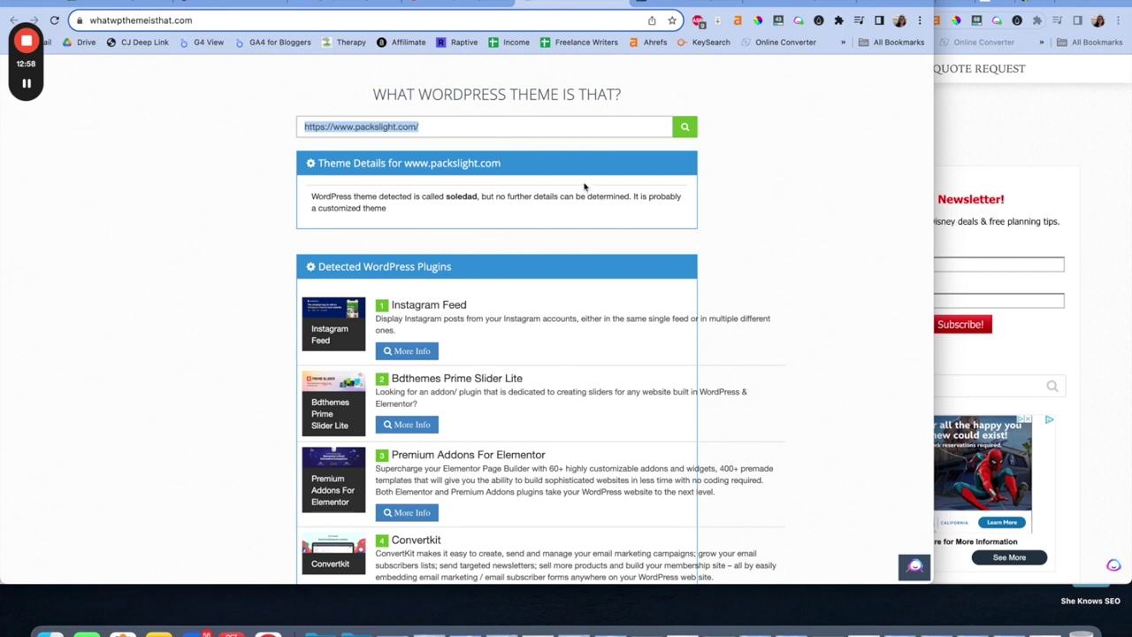
click(1119, 130)
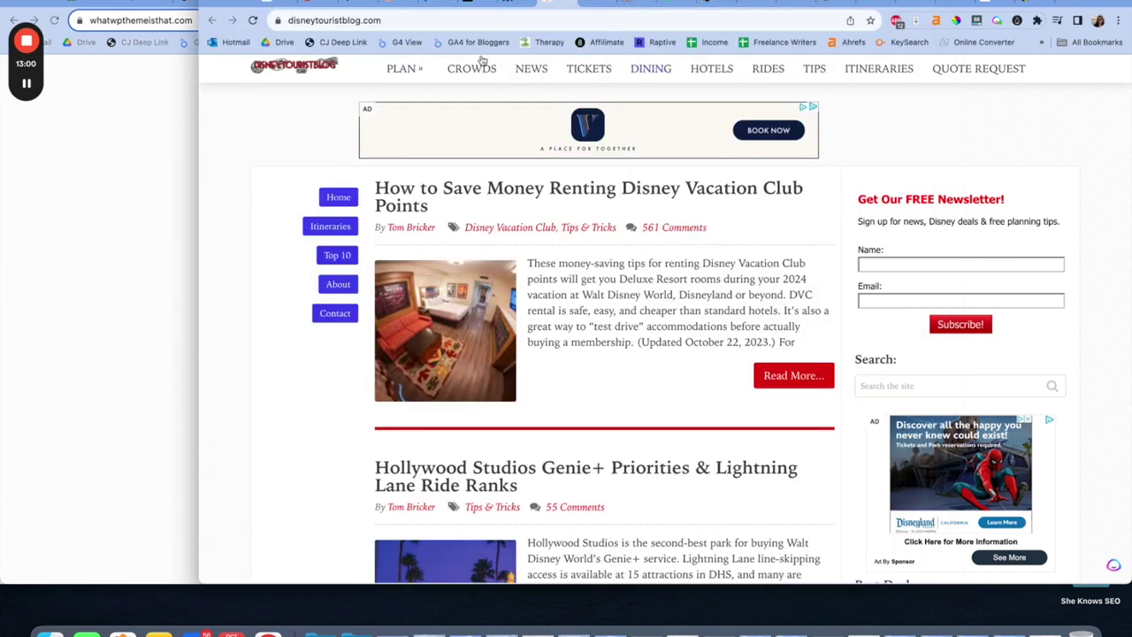
click(84, 239)
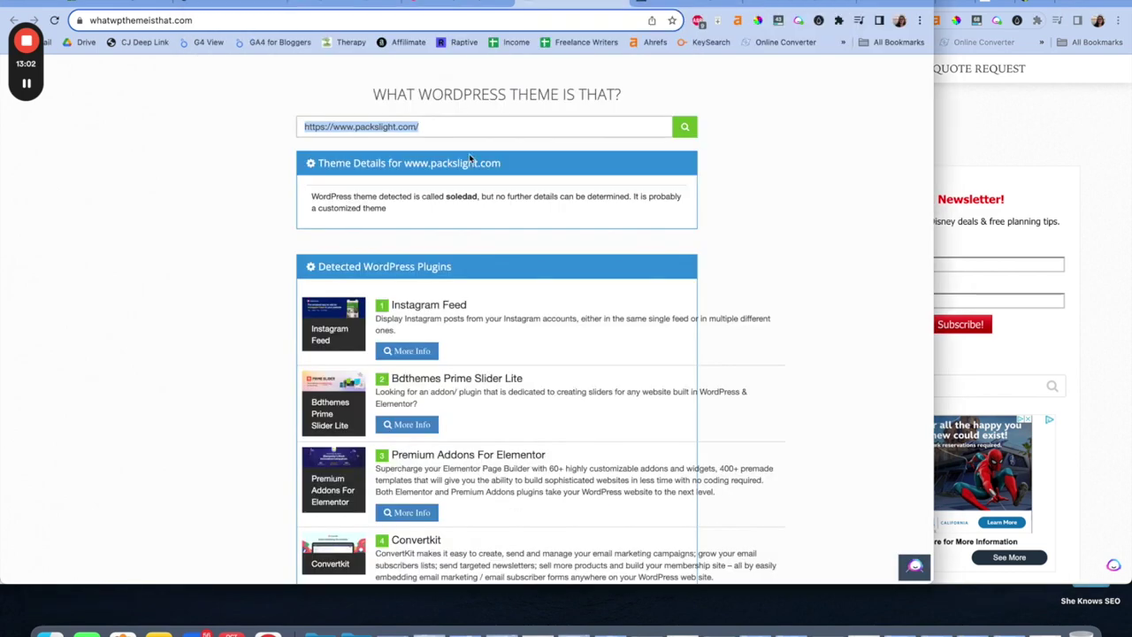
Step: Look up disneytouristblog.com, which runs the Sensational theme by MyThemeShop
text(disneytouristblo)
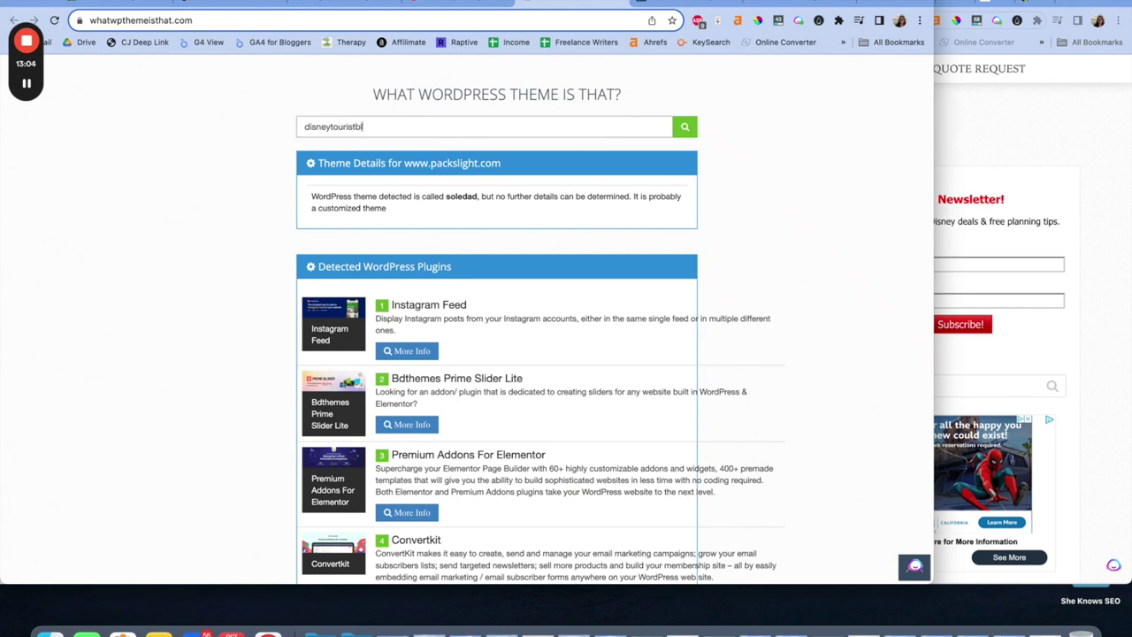
text(g.com)
click(689, 133)
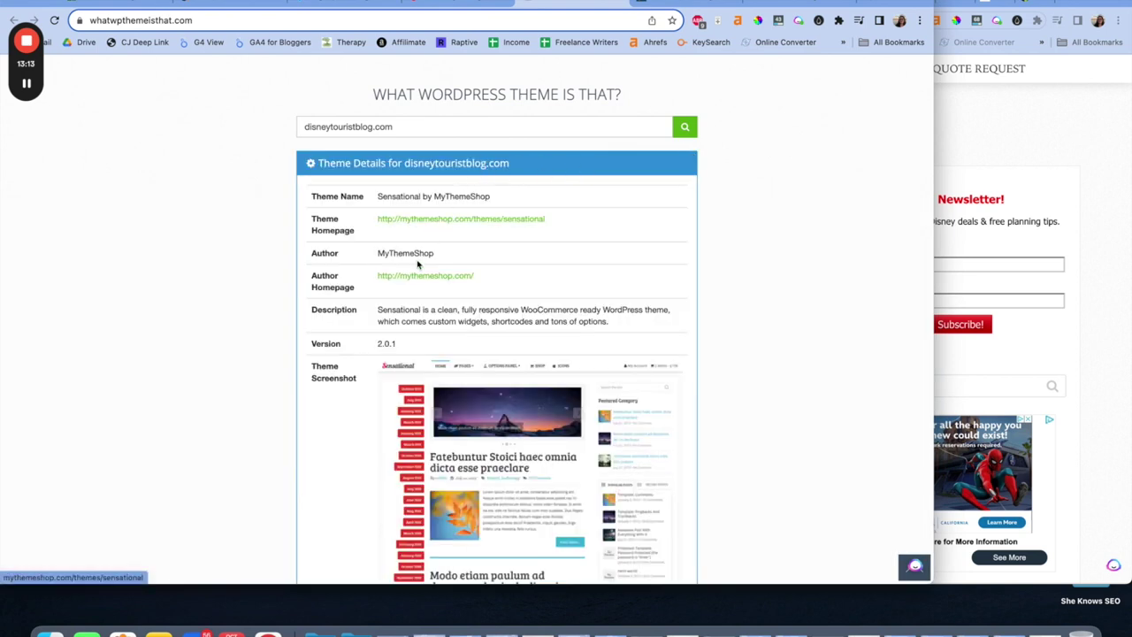
scroll(591, 292, down, 5)
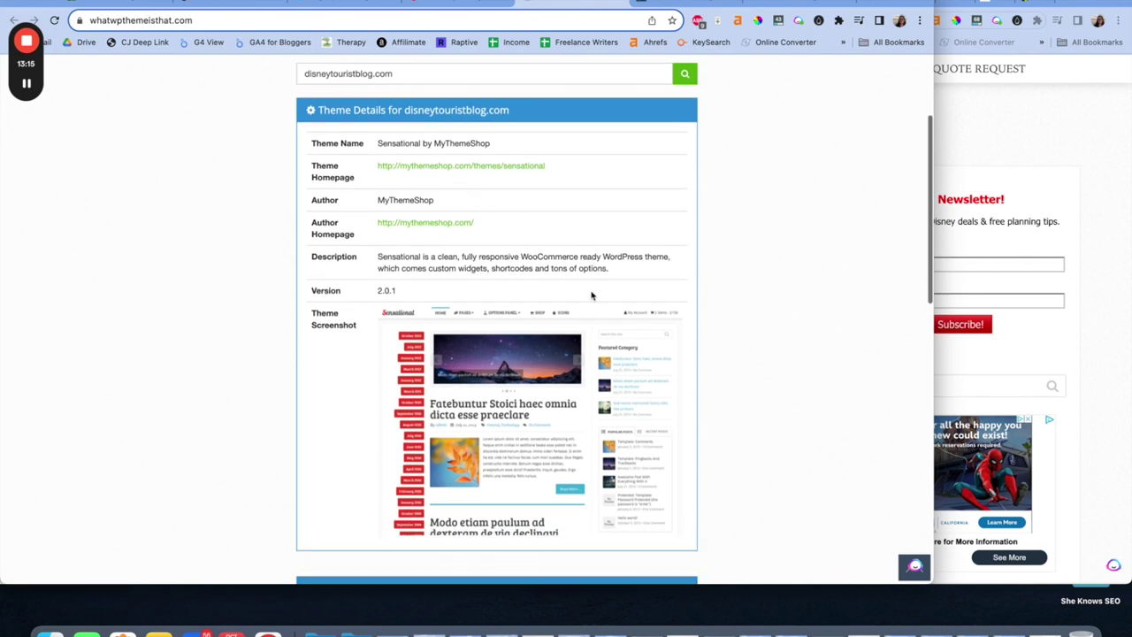
scroll(516, 255, up, 8)
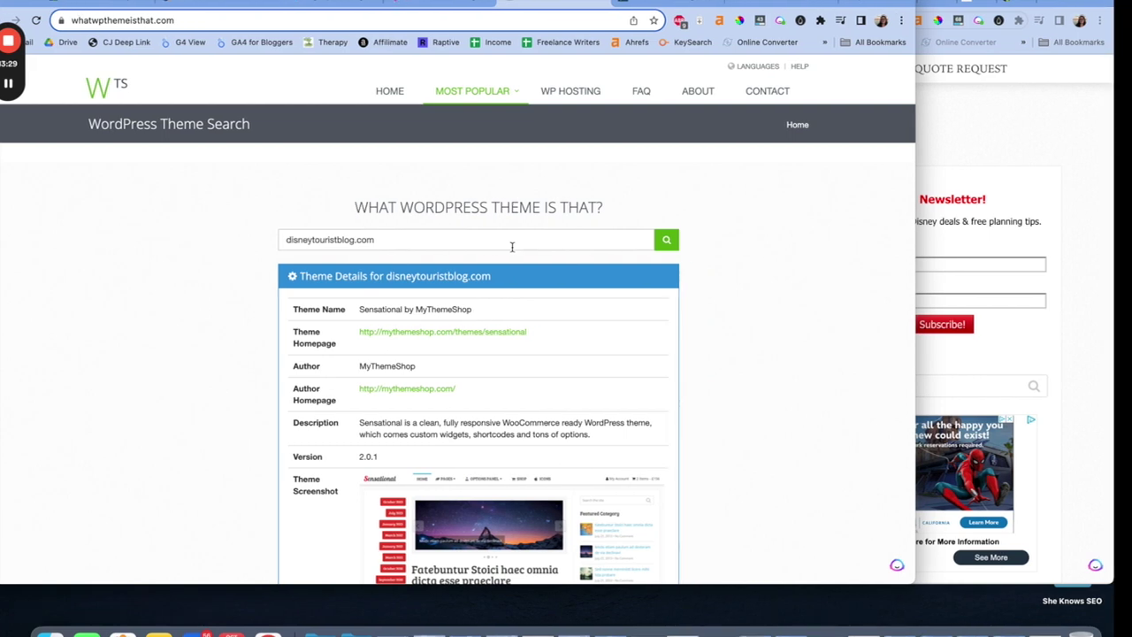
click(1109, 279)
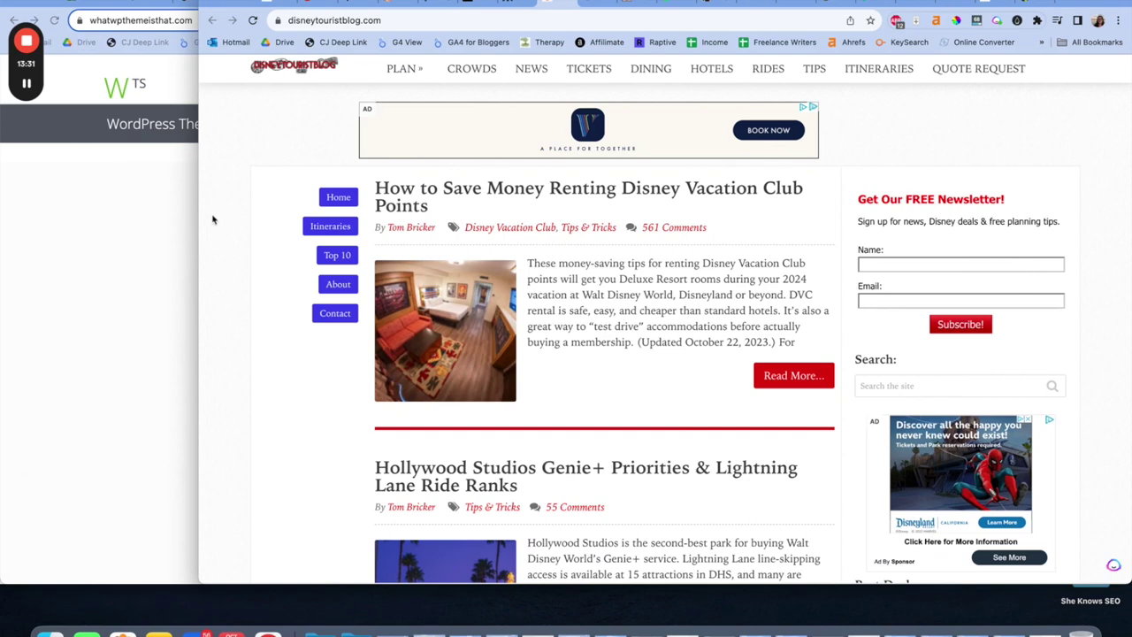
click(157, 253)
Step: Rescan in Satori, then review disneytouristblog.com's plugins: Jetpack, Social Pug and WP Rocket
click(461, 2)
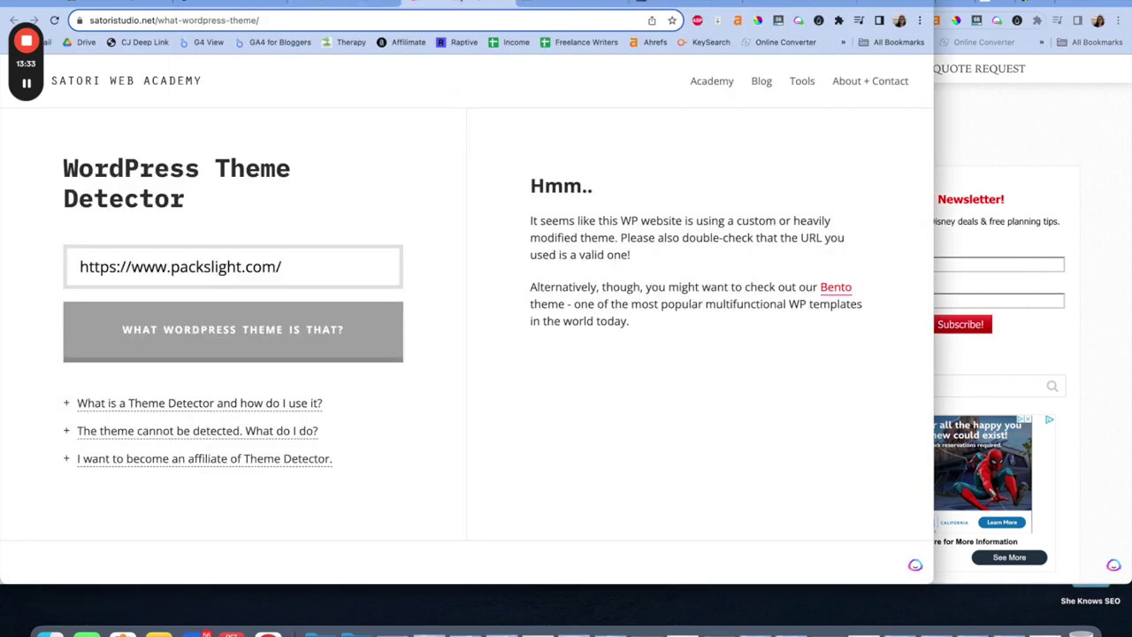
click(293, 316)
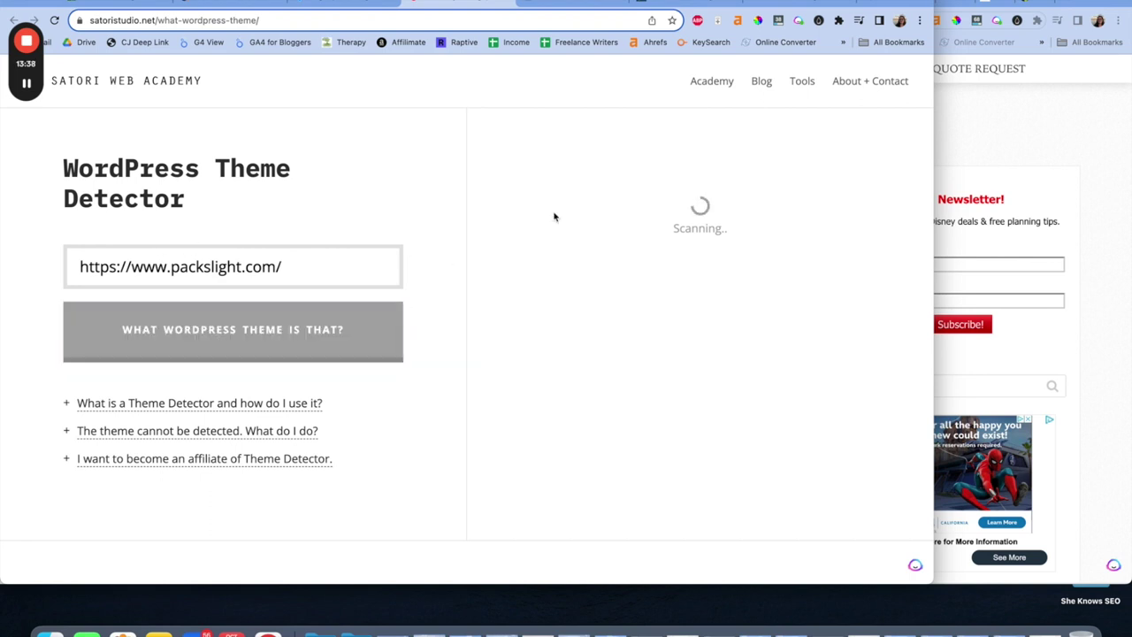
click(605, 4)
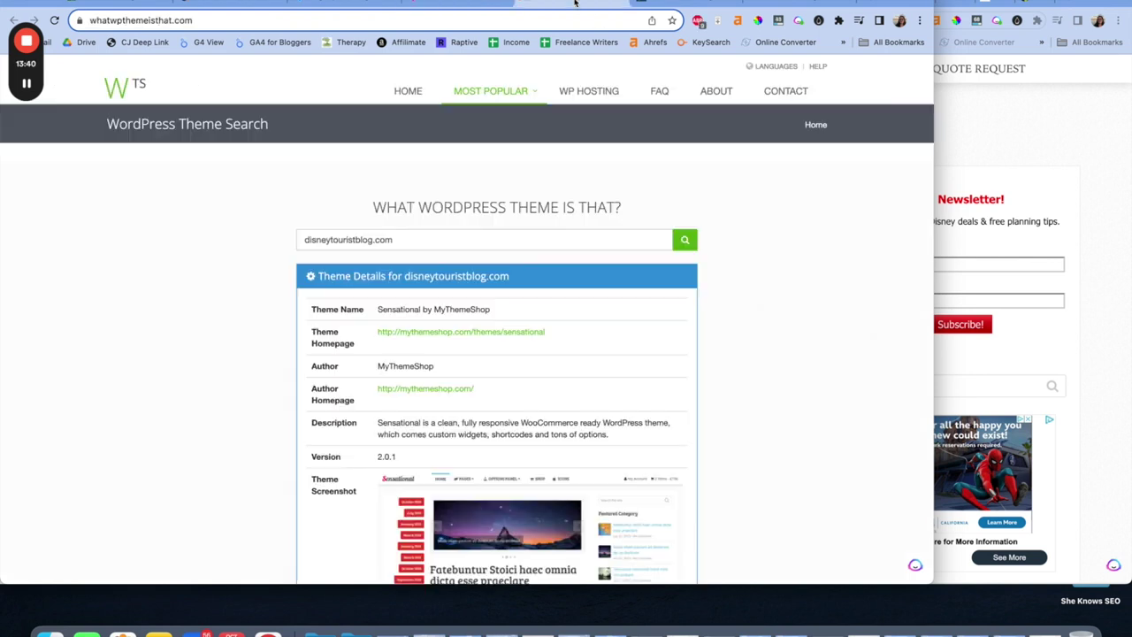
scroll(413, 280, down, 5)
scroll(442, 221, up, 5)
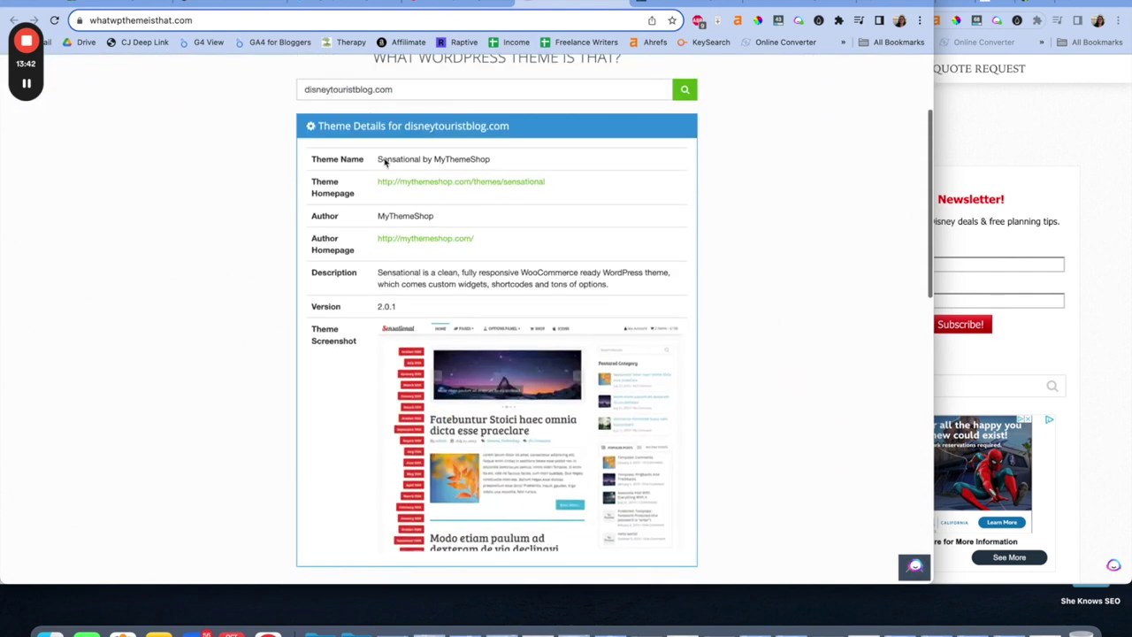
scroll(457, 161, down, 6)
scroll(467, 168, down, 4)
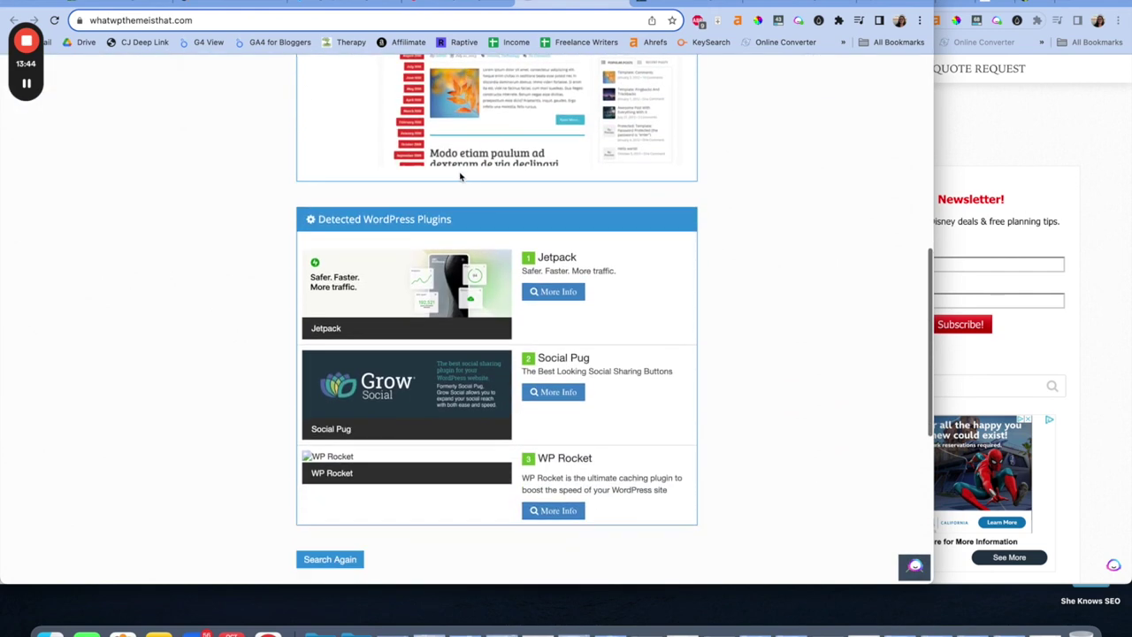
scroll(422, 172, down, 3)
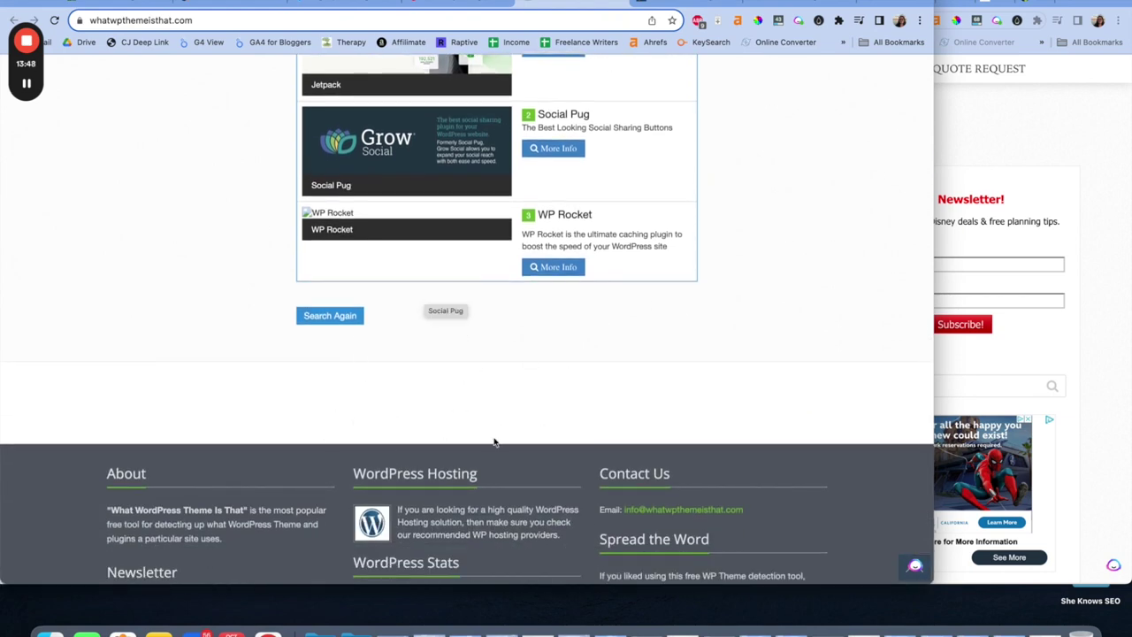
scroll(353, 423, up, 10)
scroll(353, 424, down, 8)
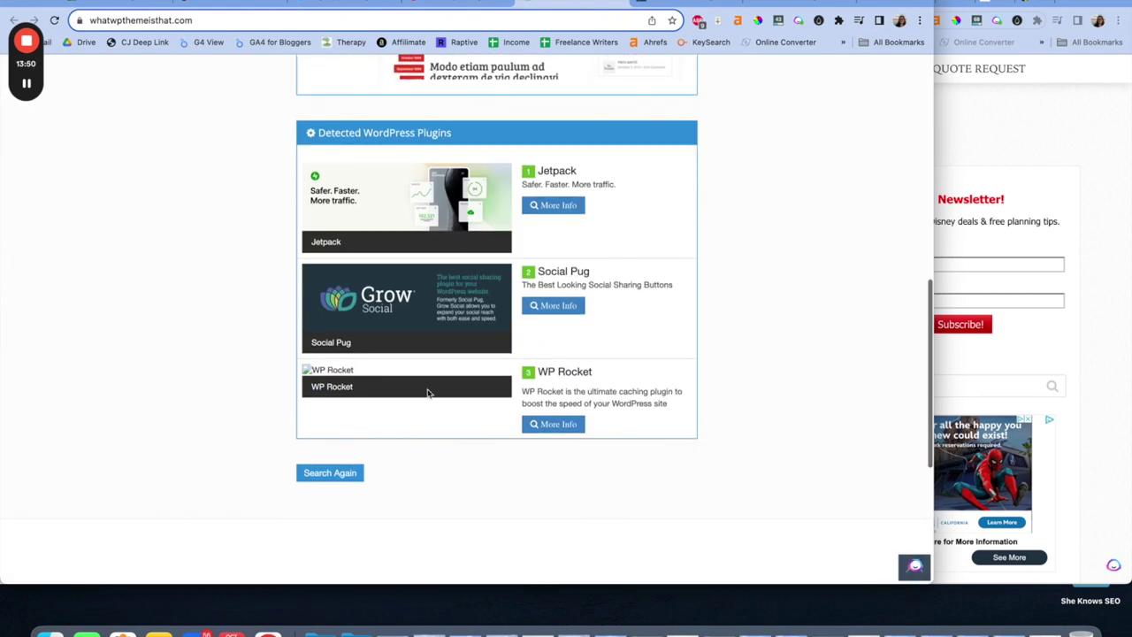
scroll(558, 480, up, 5)
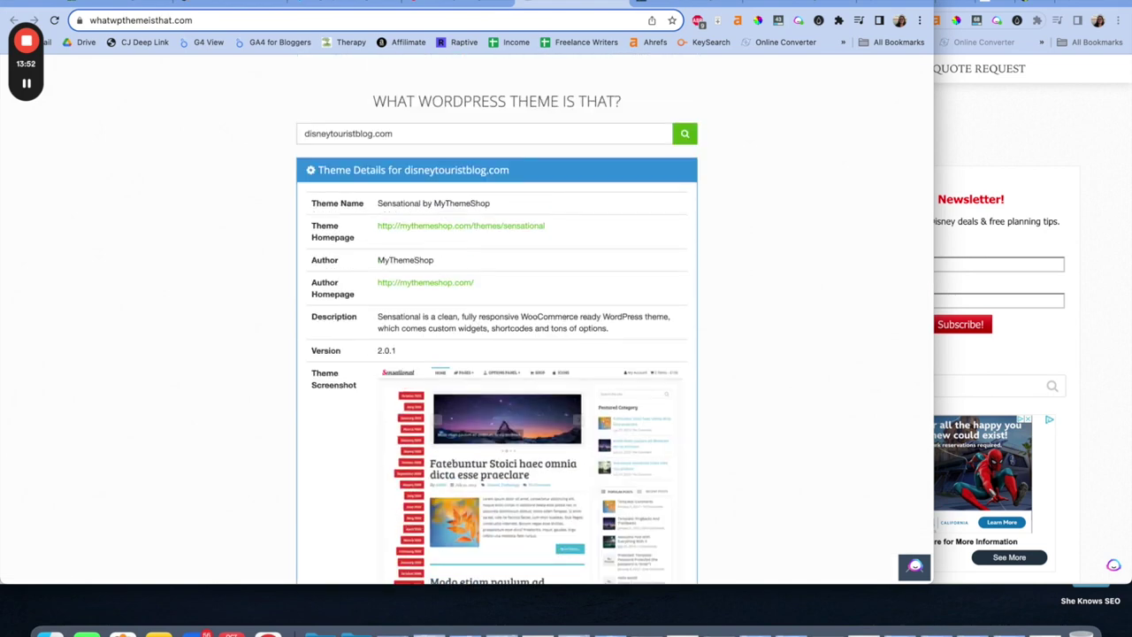
click(491, 5)
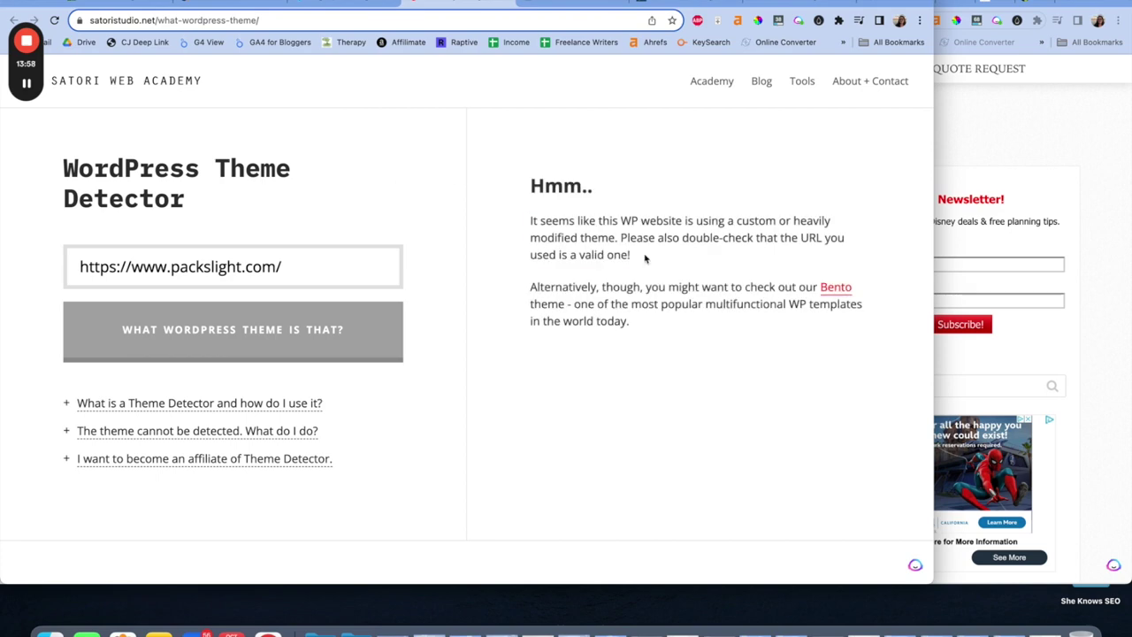
click(984, 201)
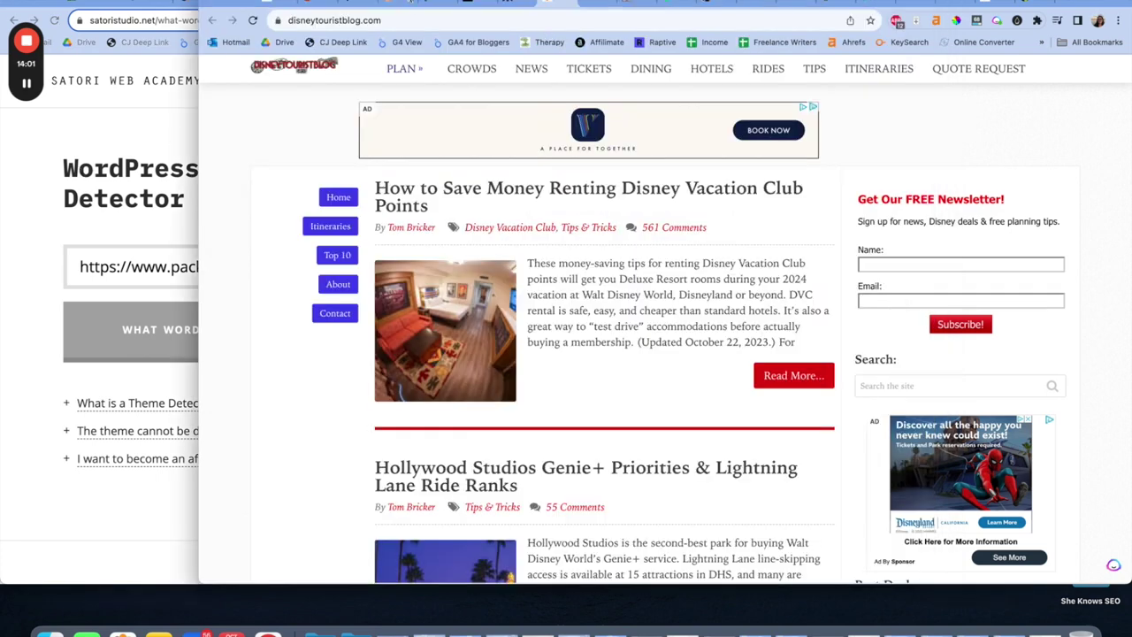
click(399, 6)
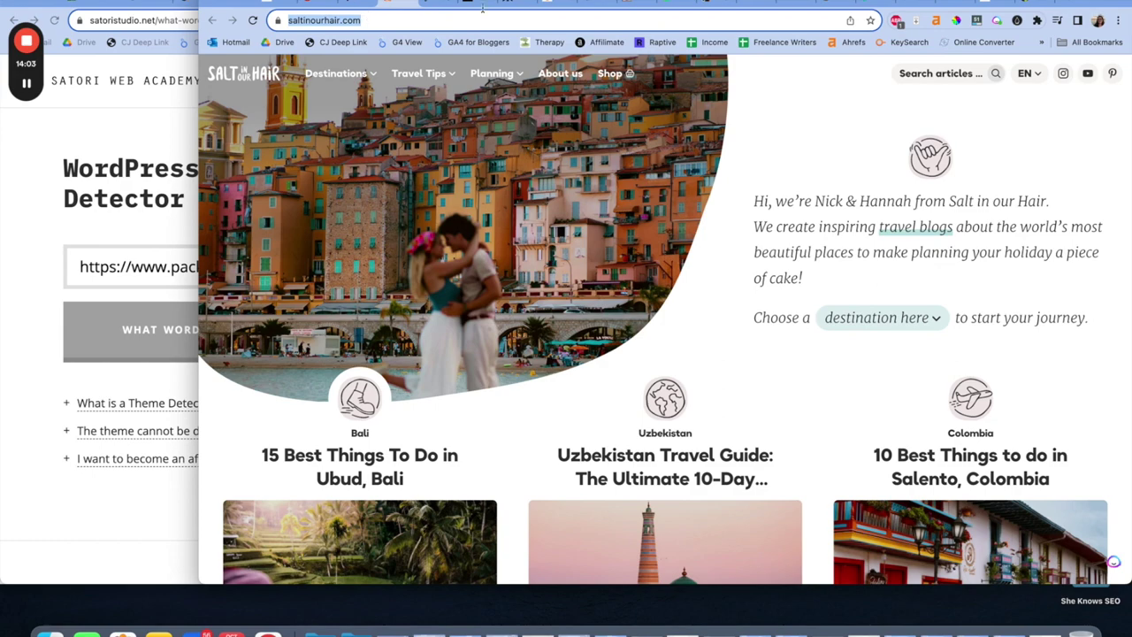
click(431, 3)
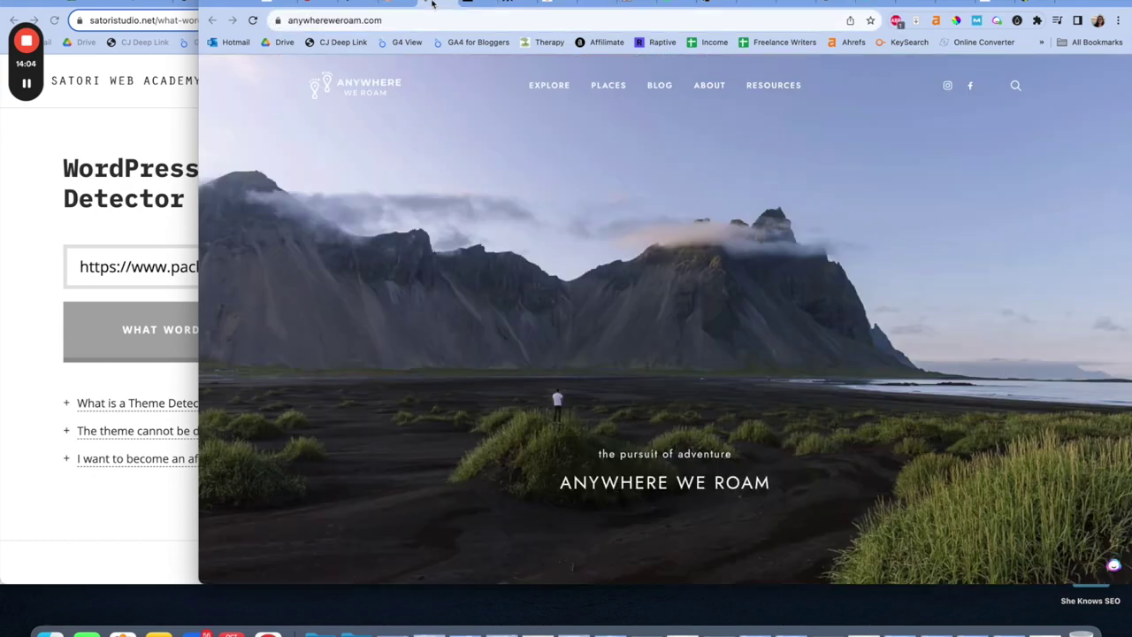
click(139, 220)
triple_click(165, 266)
text(https://anywhereweroam.com/)
click(171, 326)
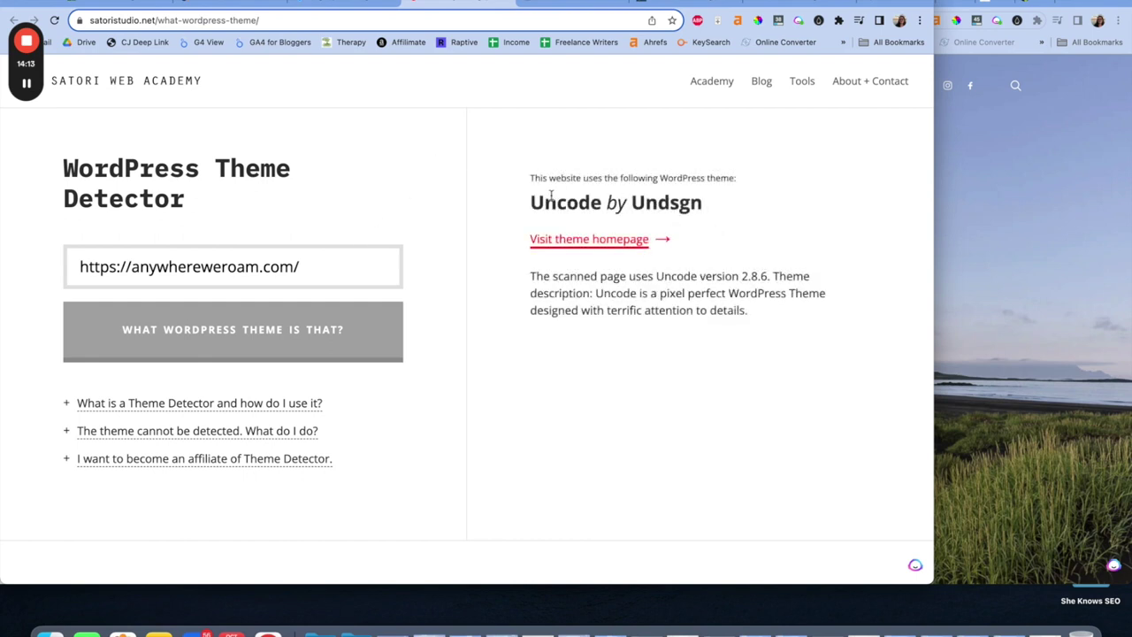
Step: Open the ThemeForest listing for the detected Uncode by Undsgn theme
drag(529, 202, 732, 198)
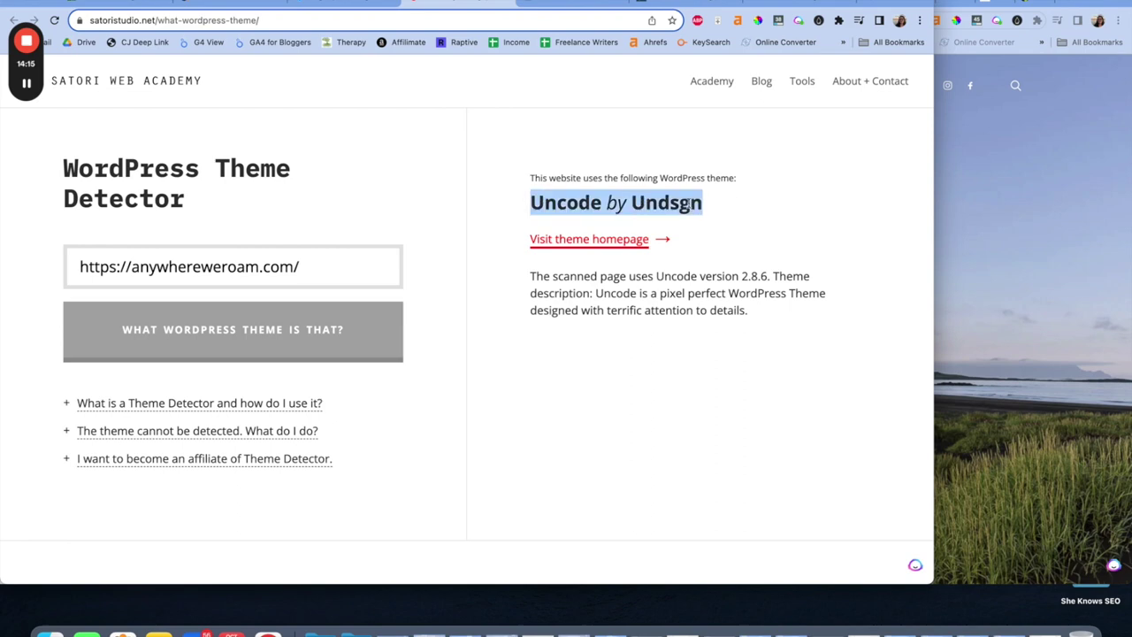
click(599, 242)
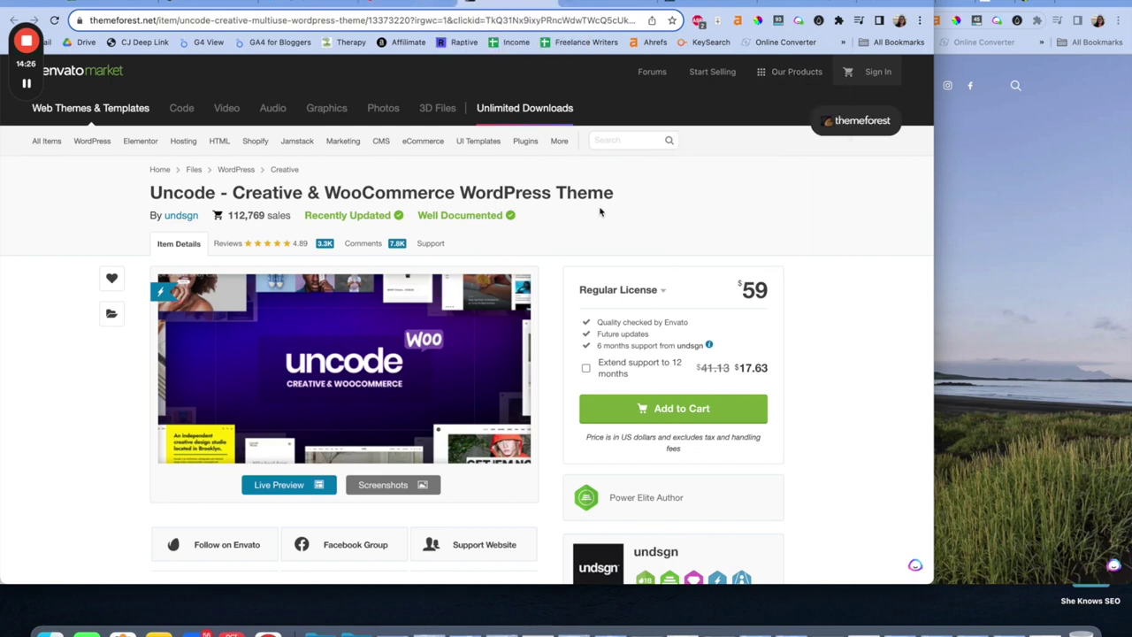
click(1067, 177)
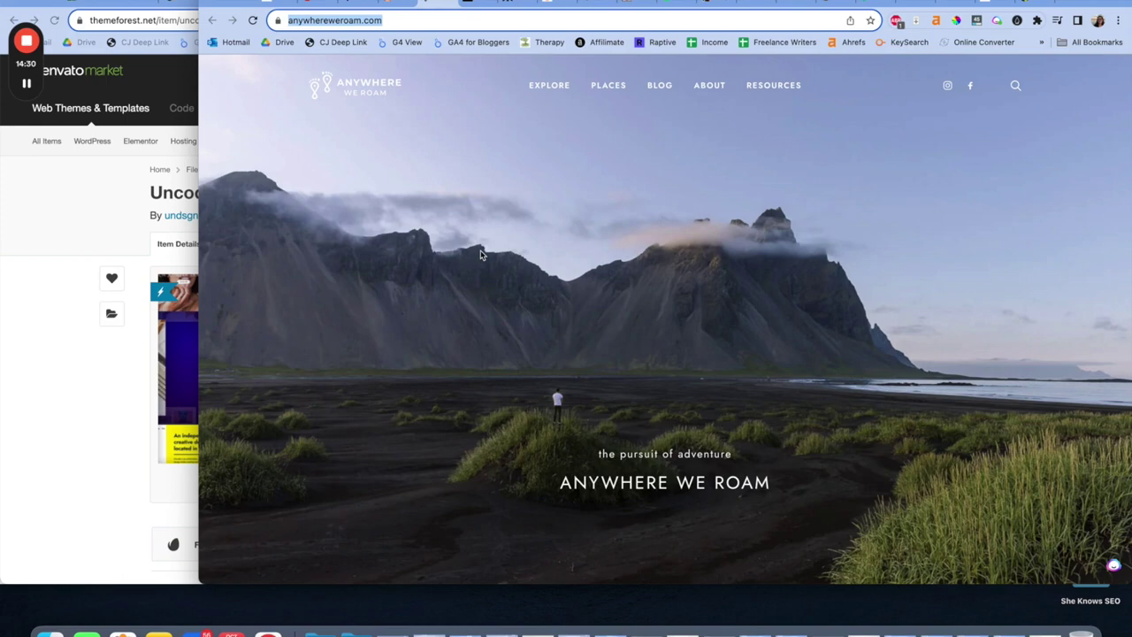
click(111, 267)
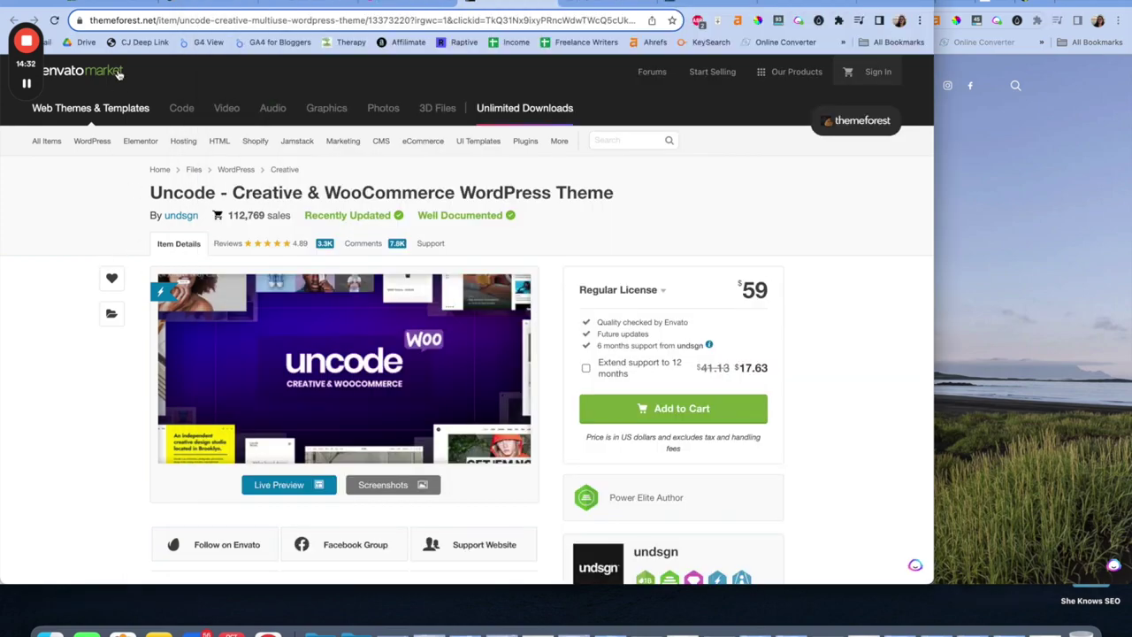
click(120, 8)
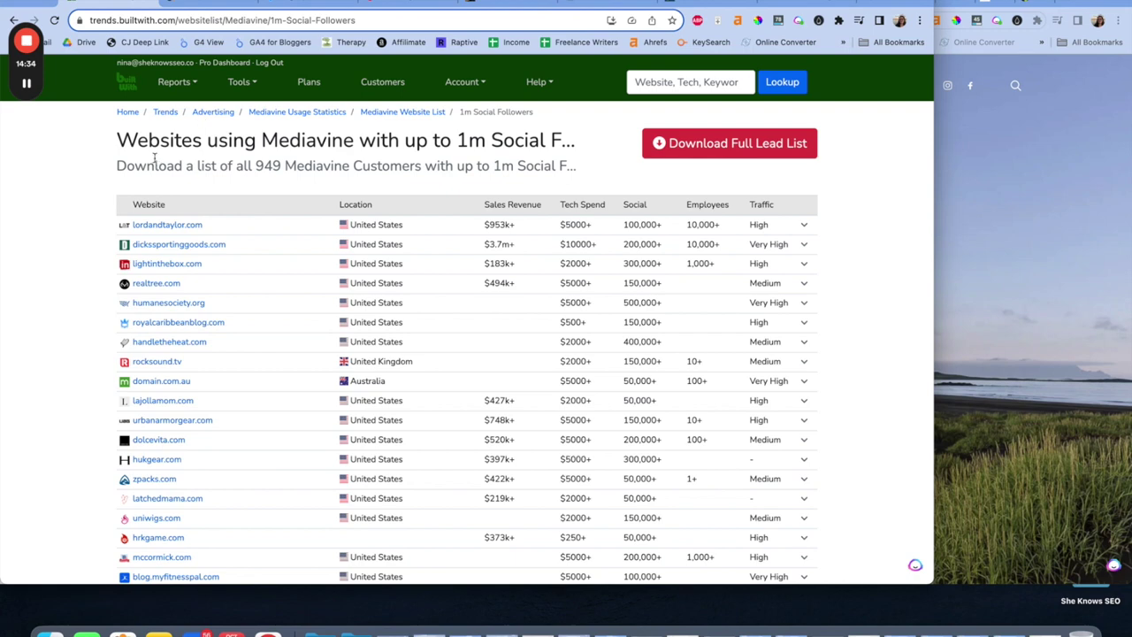